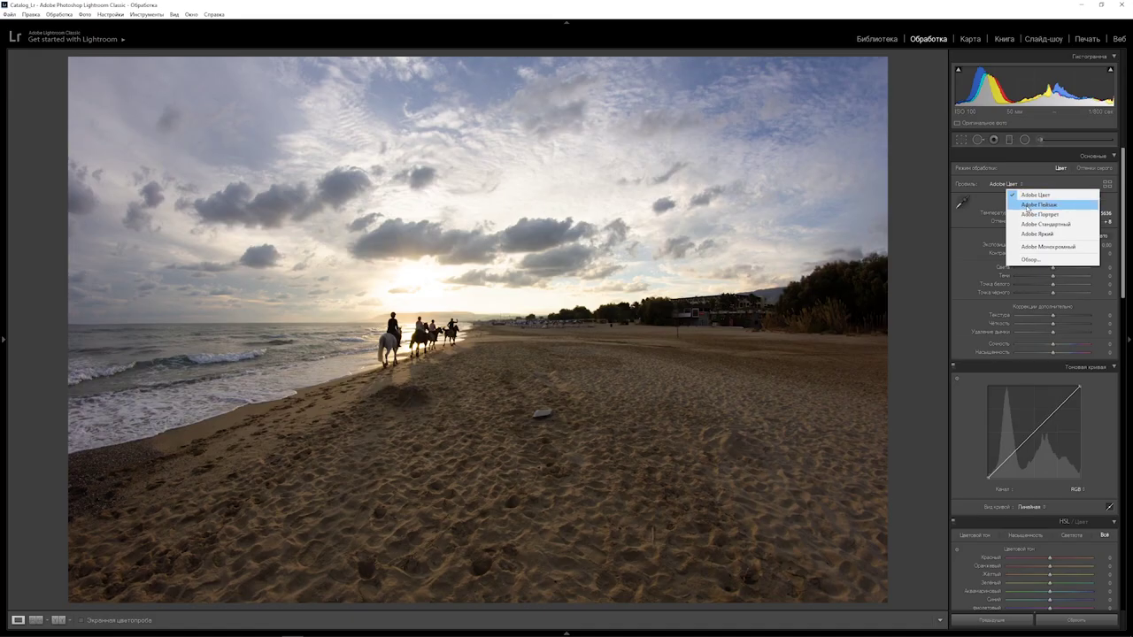
- Preview the Adobe Standard, Vivid and Portrait profiles, then apply Adobe Landscape
{"action": "left_click", "coordinate": [1026, 209]}
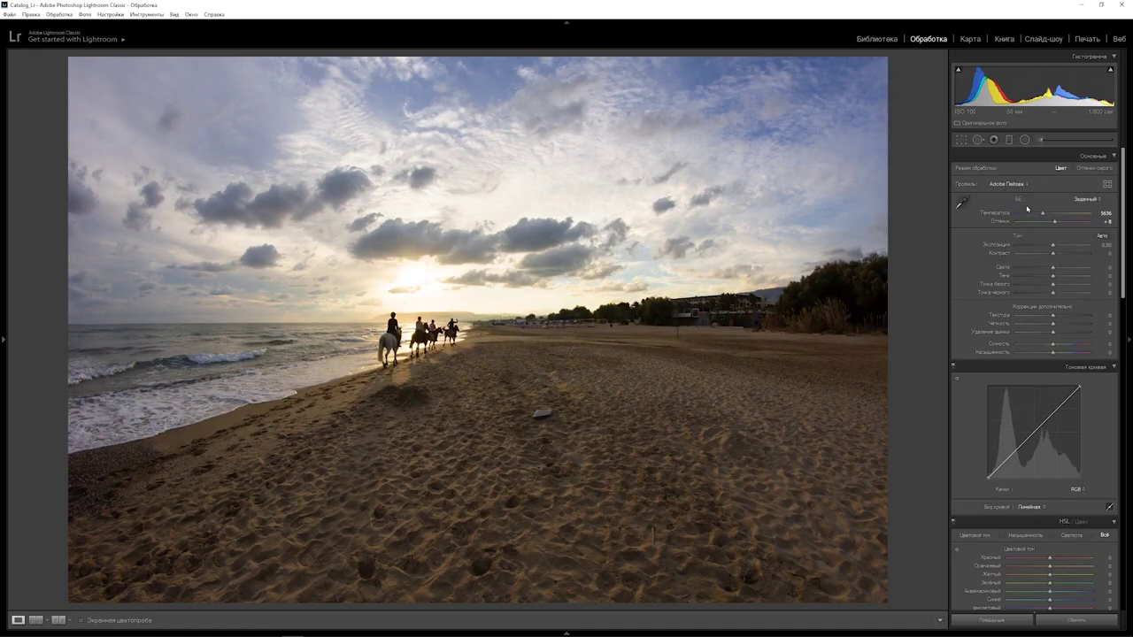
{"action": "left_click", "coordinate": [1014, 183]}
{"action": "left_click", "coordinate": [1035, 222]}
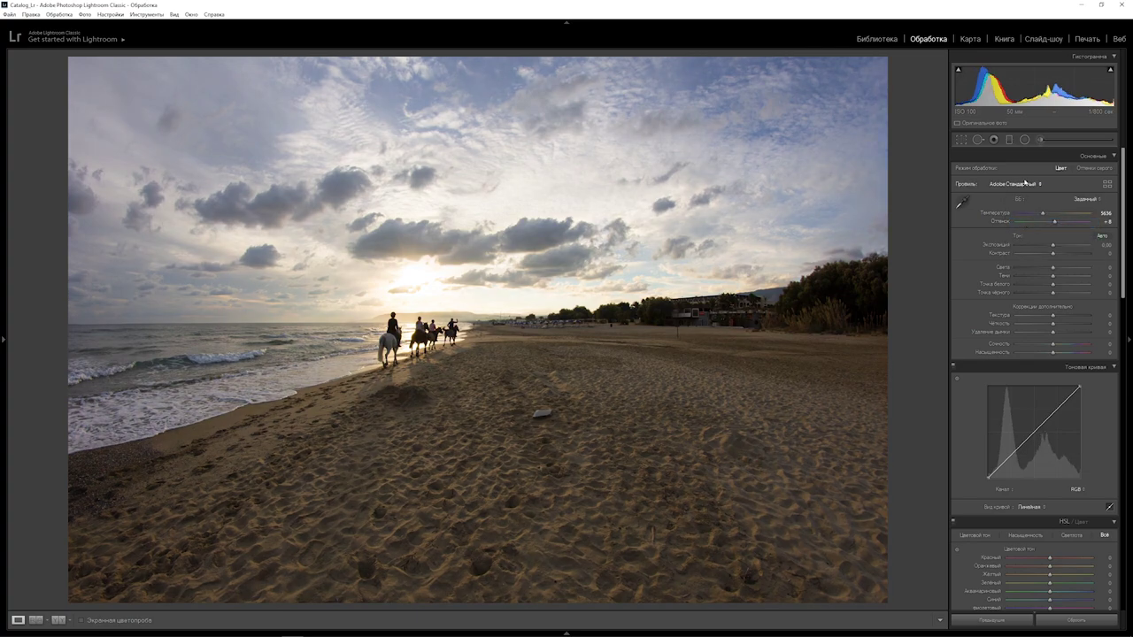
{"action": "left_click", "coordinate": [1031, 184]}
{"action": "left_click", "coordinate": [1035, 234]}
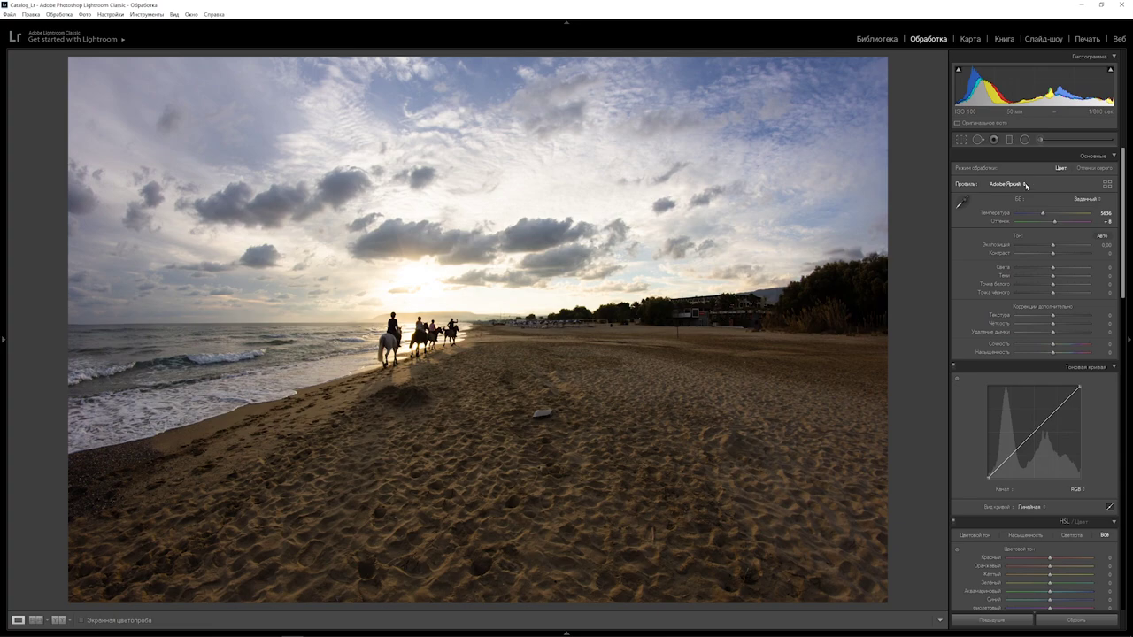
{"action": "left_click", "coordinate": [1026, 185]}
{"action": "left_click", "coordinate": [1037, 214]}
{"action": "left_click", "coordinate": [1029, 184]}
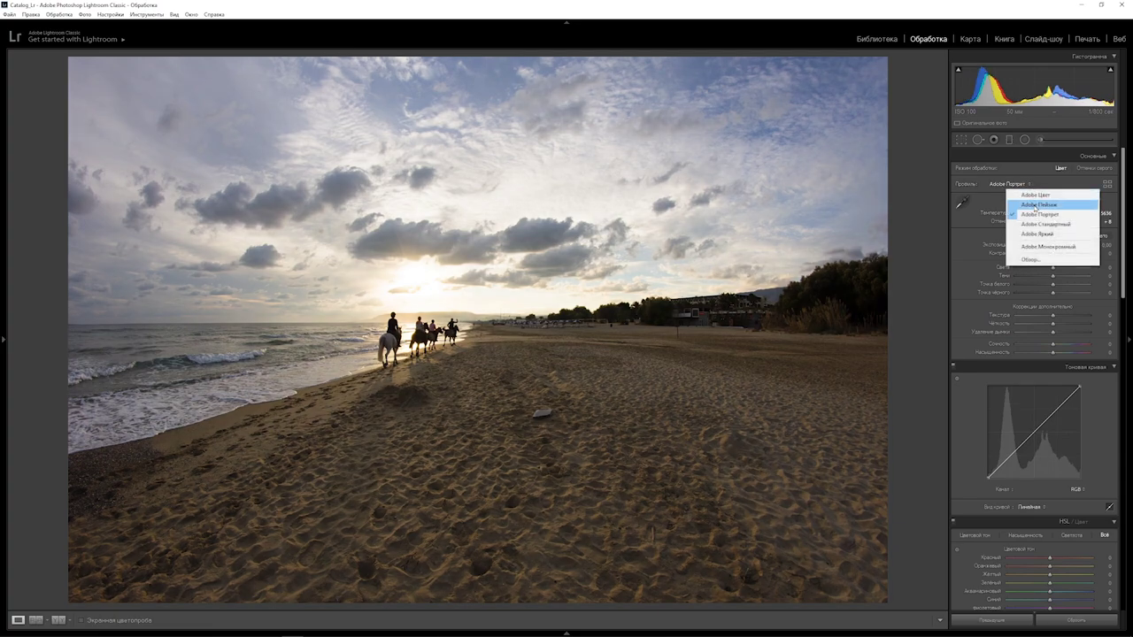
{"action": "left_click", "coordinate": [1037, 204]}
- Lower exposure and set Highlights −100, Shadows +68, Texture +31, Clarity +5, Vibrance +38, Saturation −25
{"action": "scroll", "coordinate": [1125, 228], "scroll_direction": "down", "scroll_amount": 1}
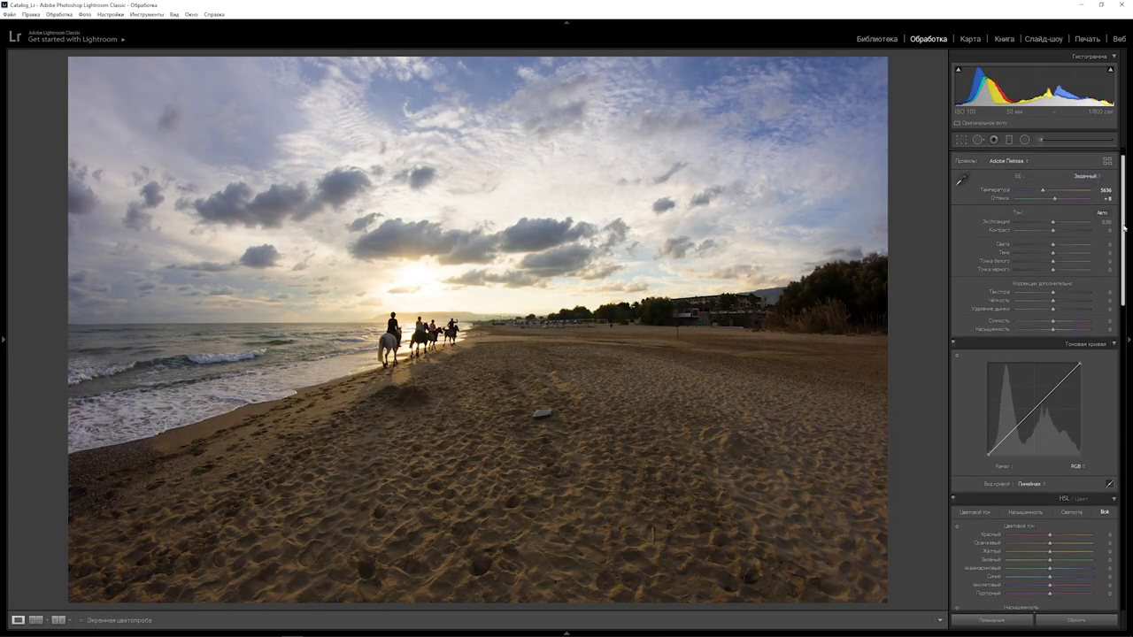
{"action": "left_click_drag", "start_coordinate": [1124, 229], "coordinate": [1124, 232]}
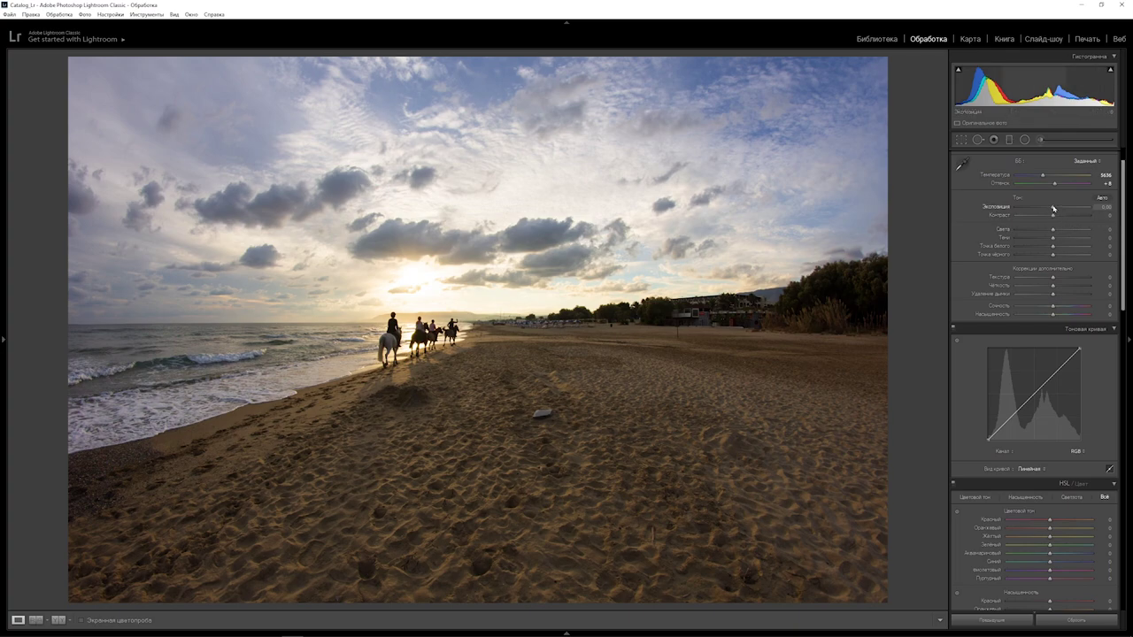
{"action": "left_click_drag", "start_coordinate": [1052, 208], "coordinate": [923, 227]}
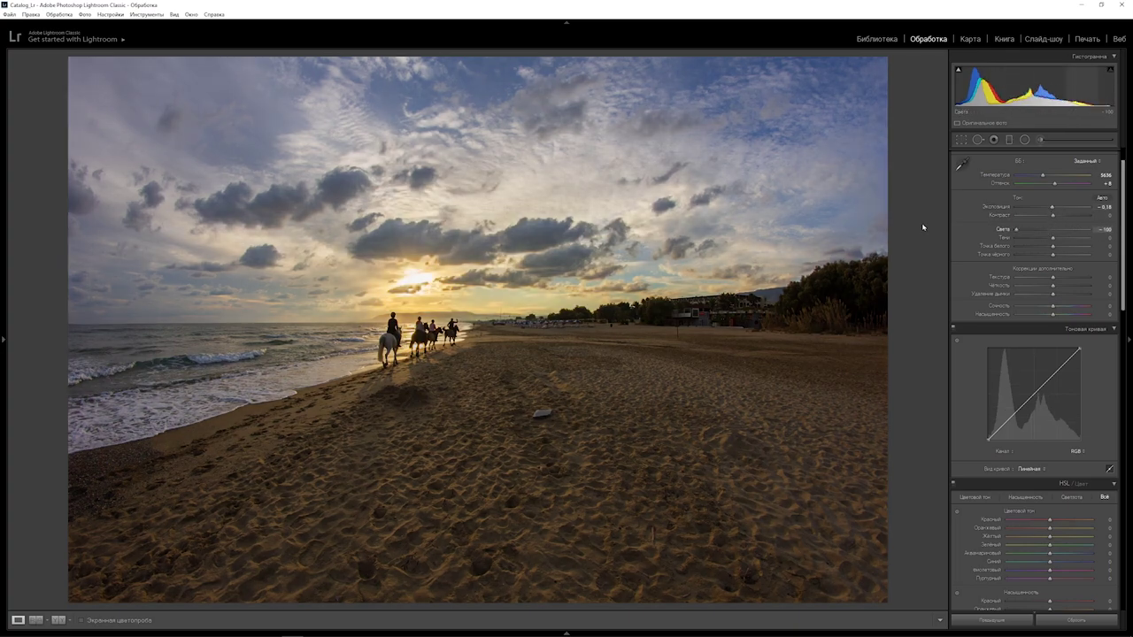
{"action": "left_click_drag", "start_coordinate": [1052, 237], "coordinate": [1078, 239]}
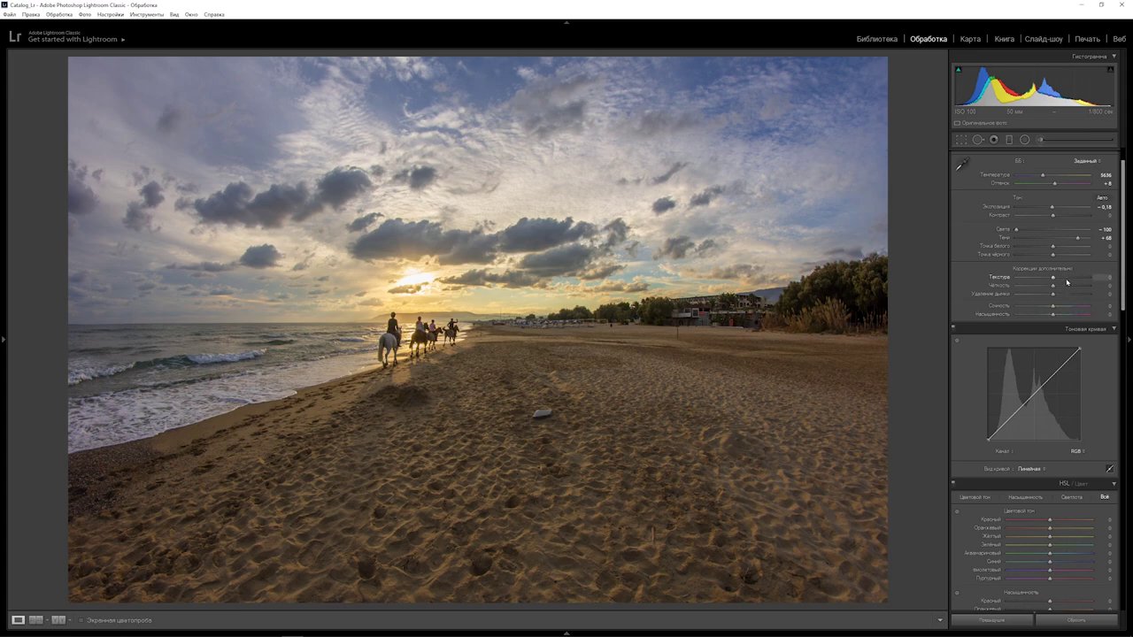
{"action": "left_click_drag", "start_coordinate": [1054, 278], "coordinate": [1065, 279]}
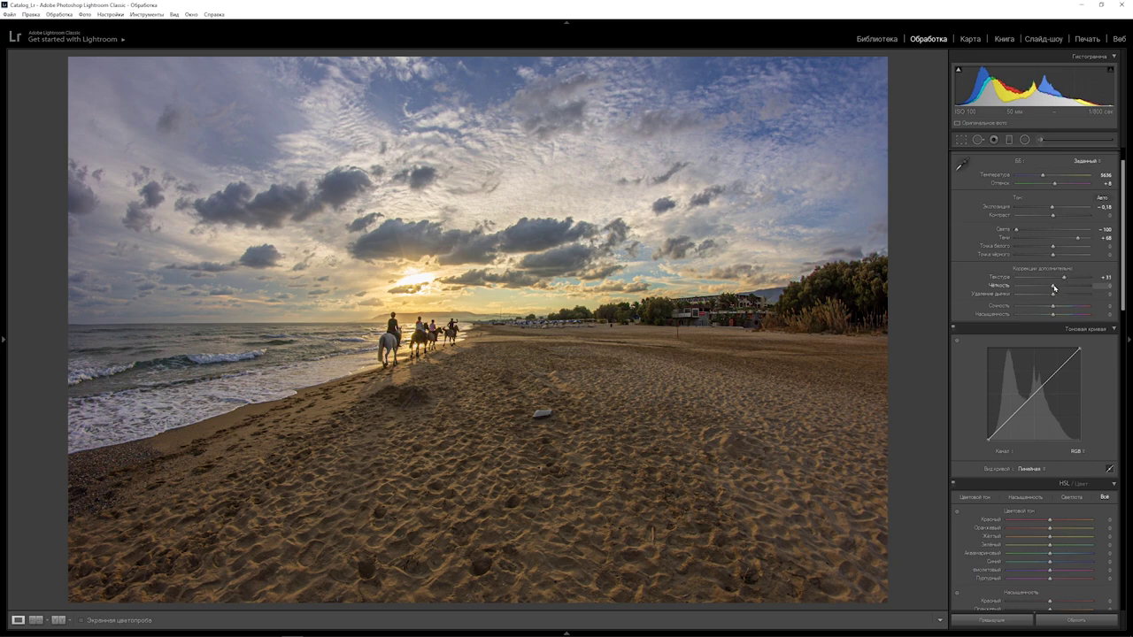
{"action": "left_click_drag", "start_coordinate": [1052, 285], "coordinate": [1056, 284]}
{"action": "mouse_move", "coordinate": [1052, 314]}
{"action": "left_mouse_down"}
{"action": "mouse_move", "coordinate": [1076, 305]}
{"action": "mouse_move", "coordinate": [1121, 316]}
{"action": "left_mouse_up"}
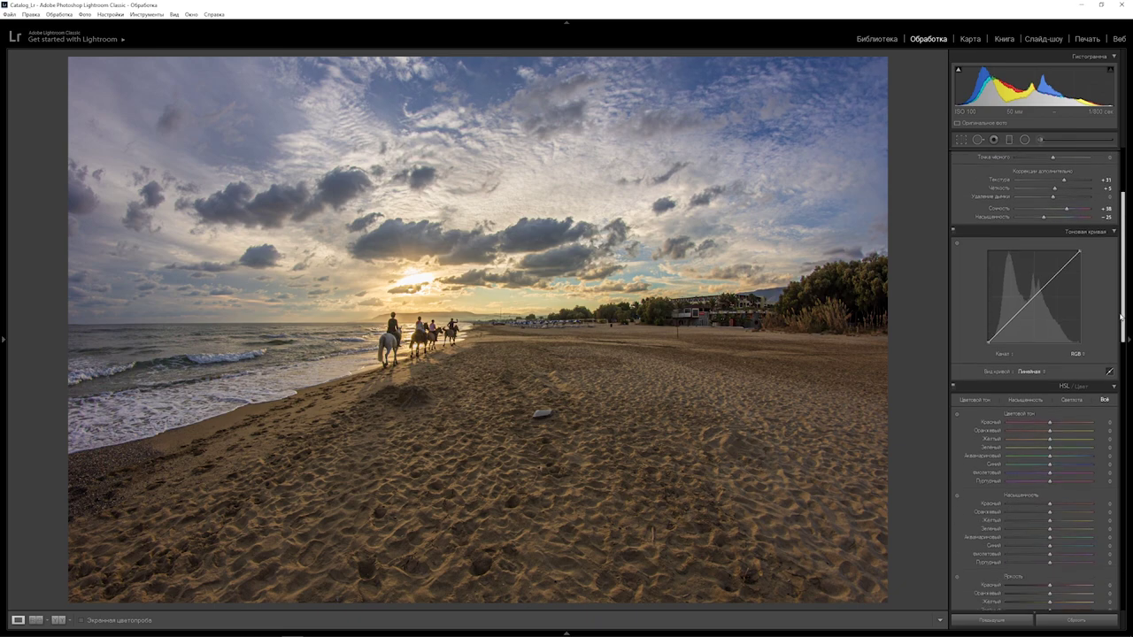
- Build a gentle S tone curve with the white end at 92.2% and black lifted to 4.3%
{"action": "left_click_drag", "start_coordinate": [1009, 321], "coordinate": [1010, 352]}
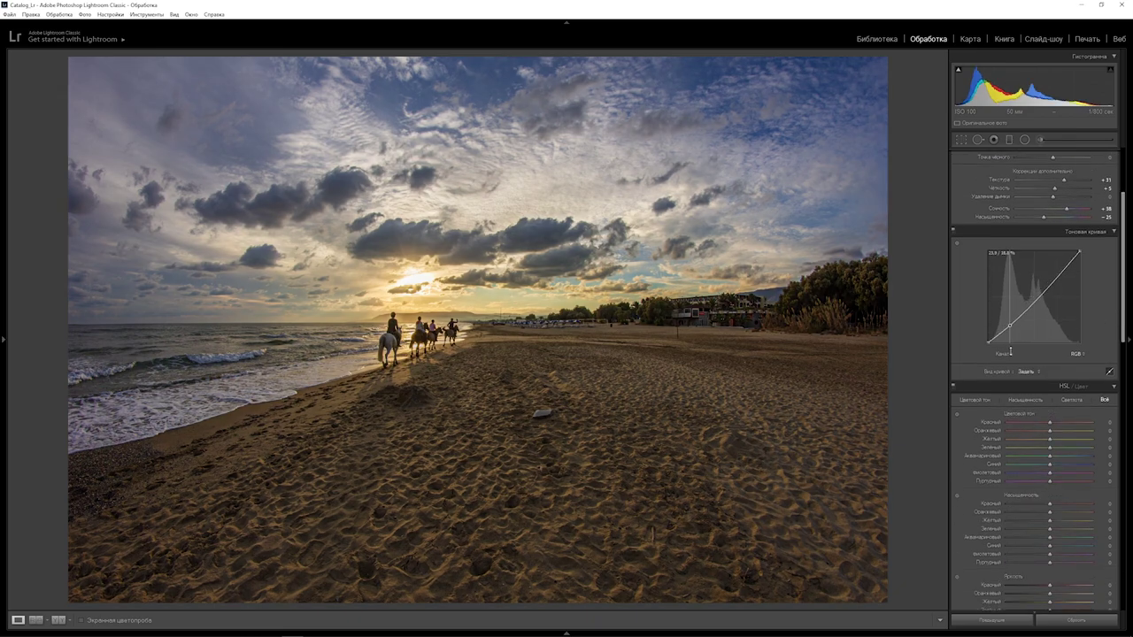
{"action": "left_click_drag", "start_coordinate": [1035, 301], "coordinate": [1035, 295]}
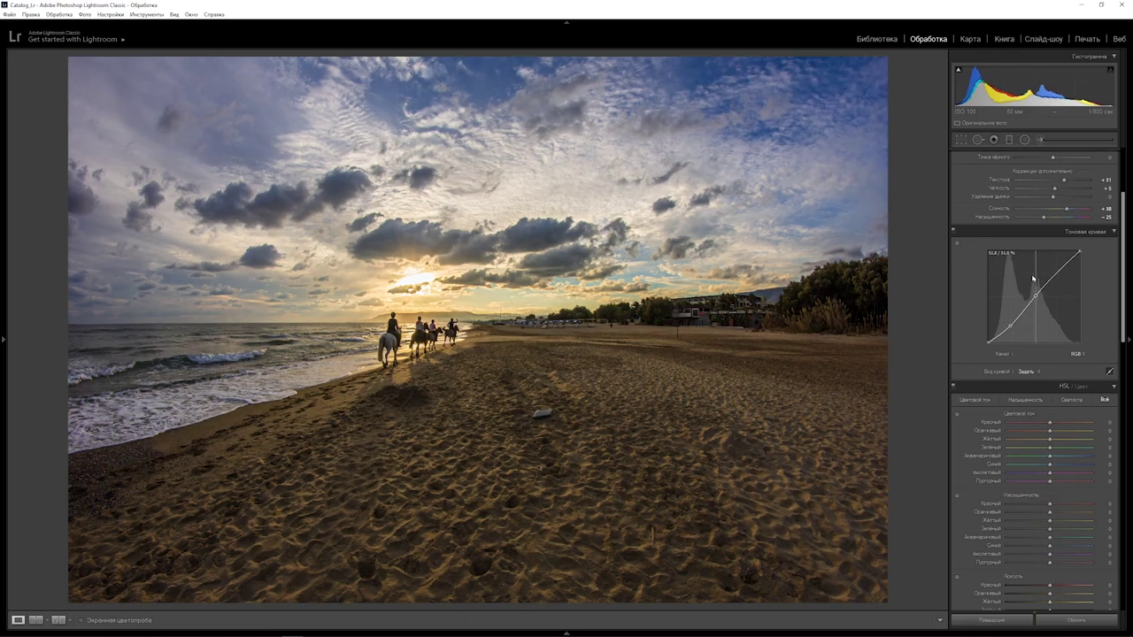
{"action": "key", "text": "alt"}
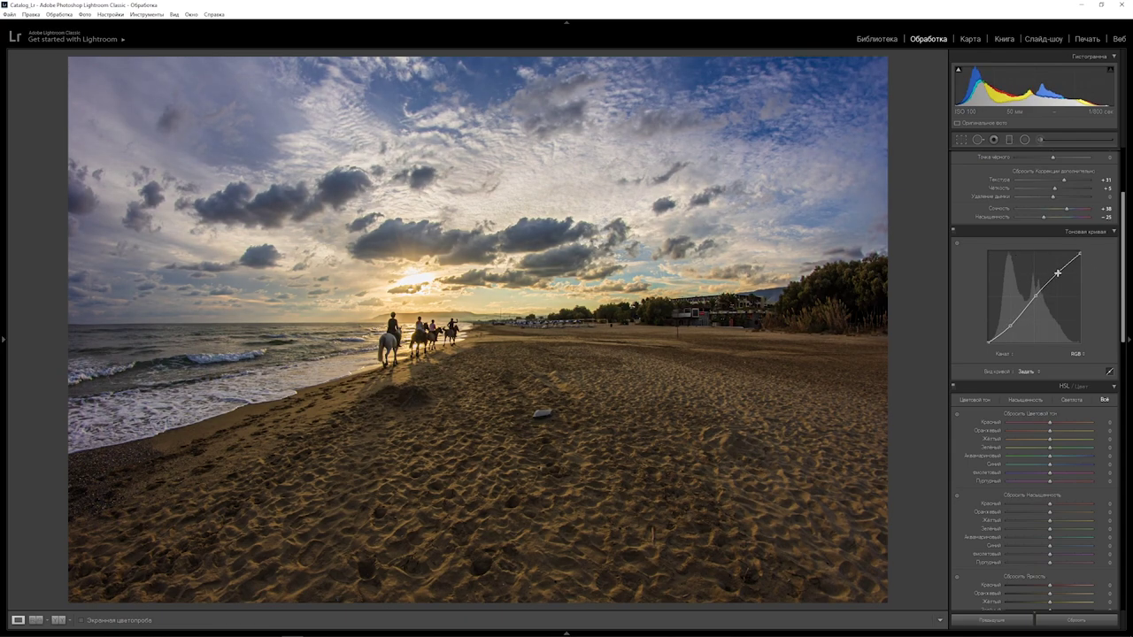
{"action": "left_click", "coordinate": [1057, 274]}
{"action": "left_click_drag", "start_coordinate": [1080, 254], "coordinate": [1080, 259]}
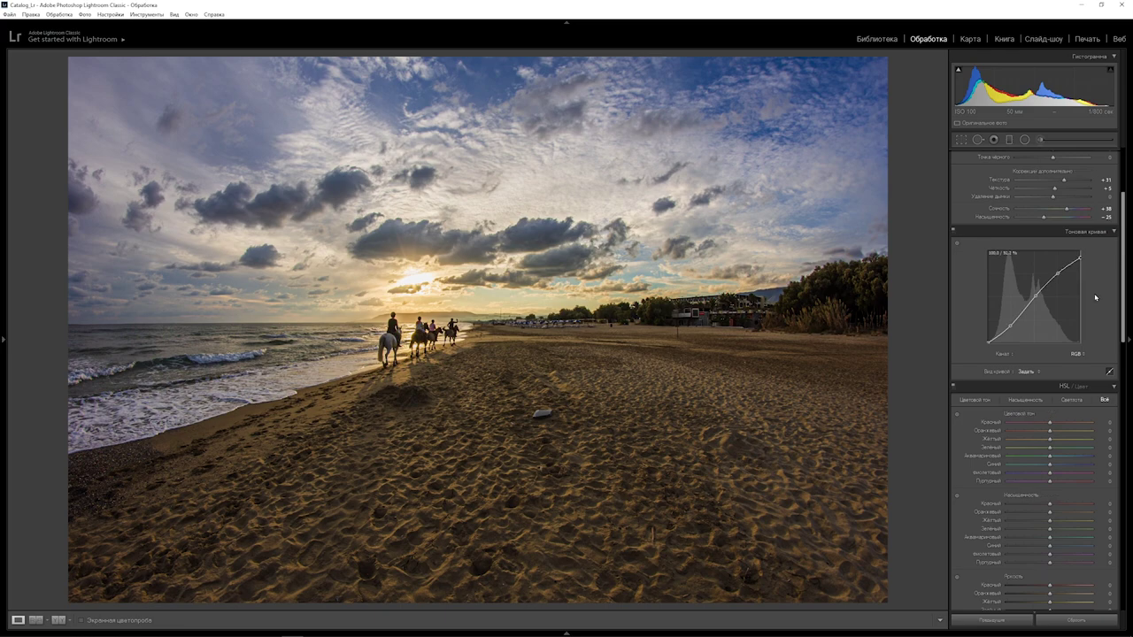
{"action": "key", "text": "alt"}
{"action": "left_click_drag", "start_coordinate": [987, 348], "coordinate": [981, 320]}
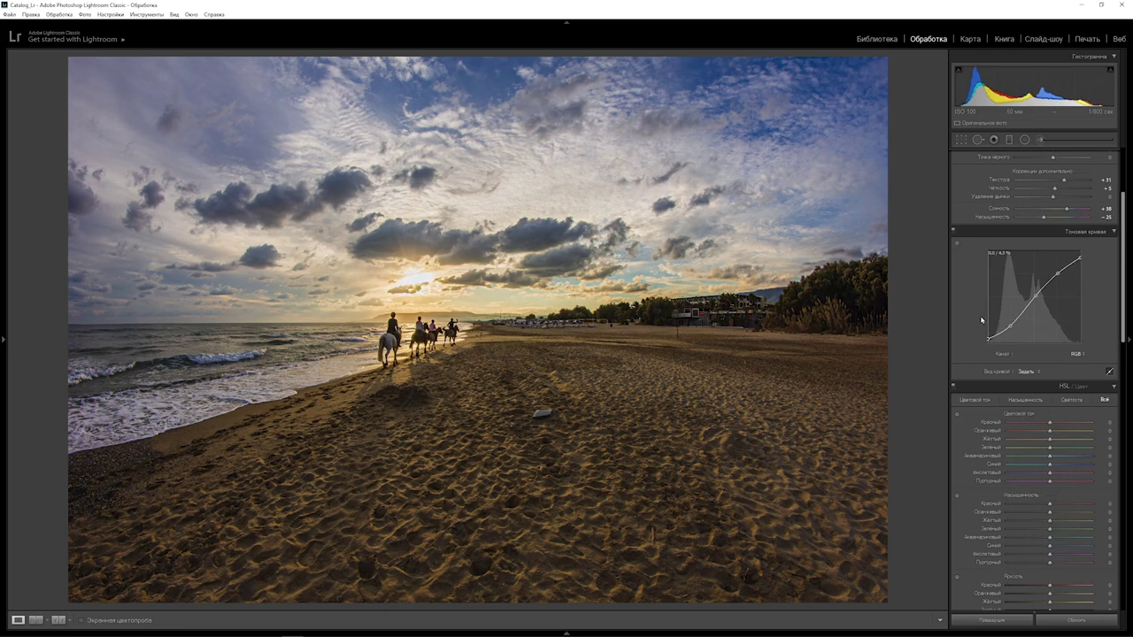
{"action": "left_click_drag", "start_coordinate": [1000, 335], "coordinate": [1002, 342]}
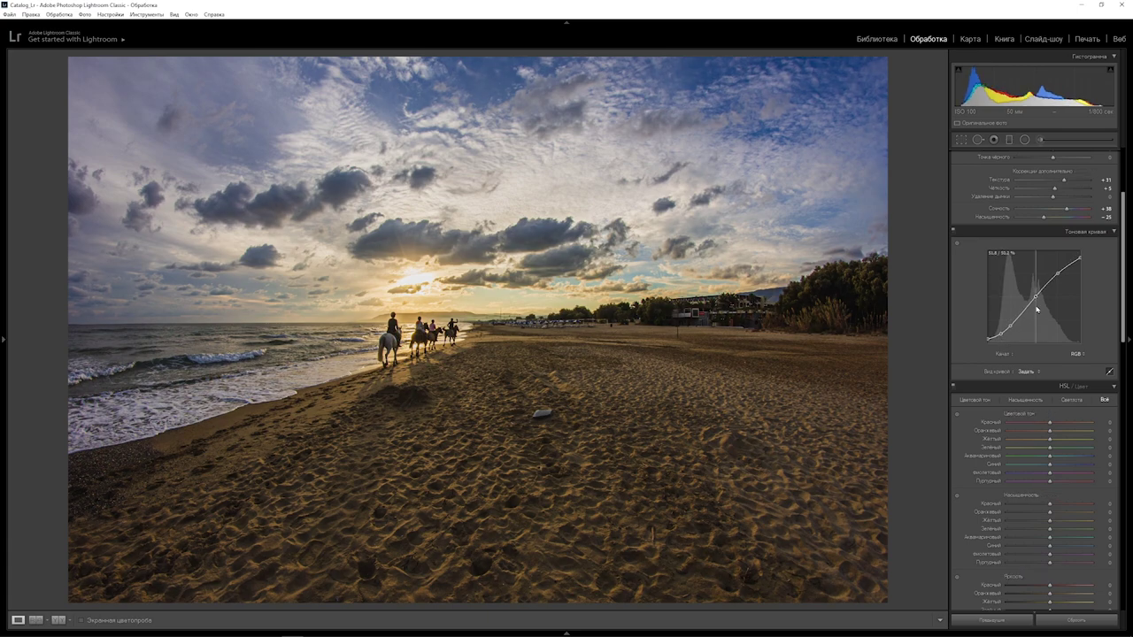
{"action": "left_click_drag", "start_coordinate": [1037, 309], "coordinate": [1035, 307]}
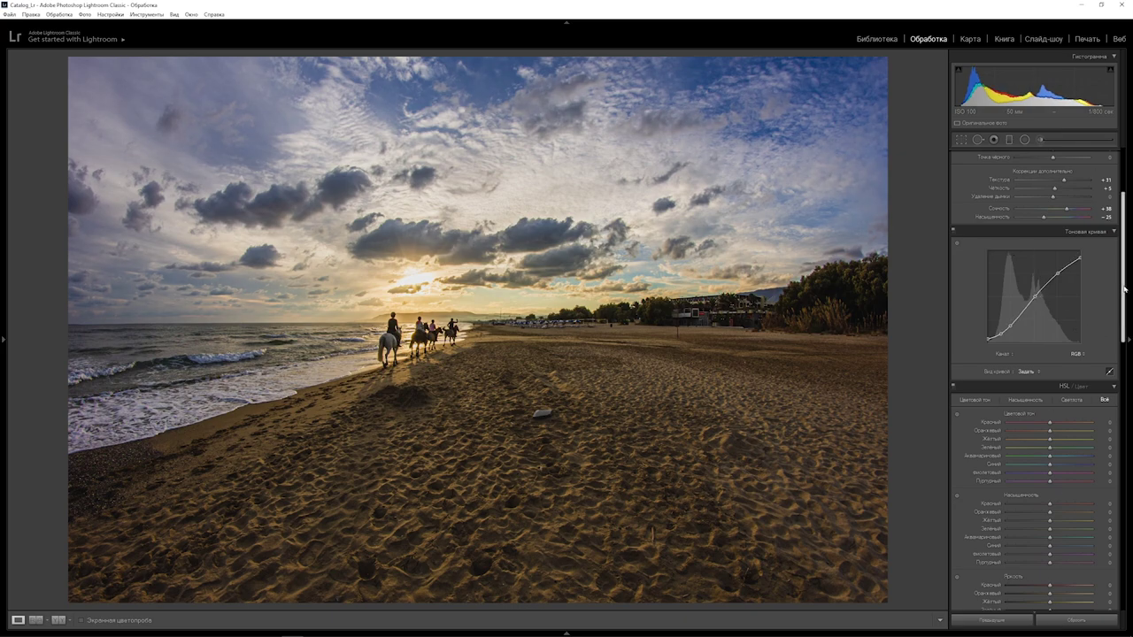
- Shift the orange and yellow hues and set their saturation in HSL
{"action": "scroll", "coordinate": [1125, 288], "scroll_direction": "down", "scroll_amount": 3}
{"action": "mouse_move", "coordinate": [1049, 376]}
{"action": "left_mouse_down"}
{"action": "mouse_move", "coordinate": [1017, 383]}
{"action": "mouse_move", "coordinate": [1068, 386]}
{"action": "left_mouse_up"}
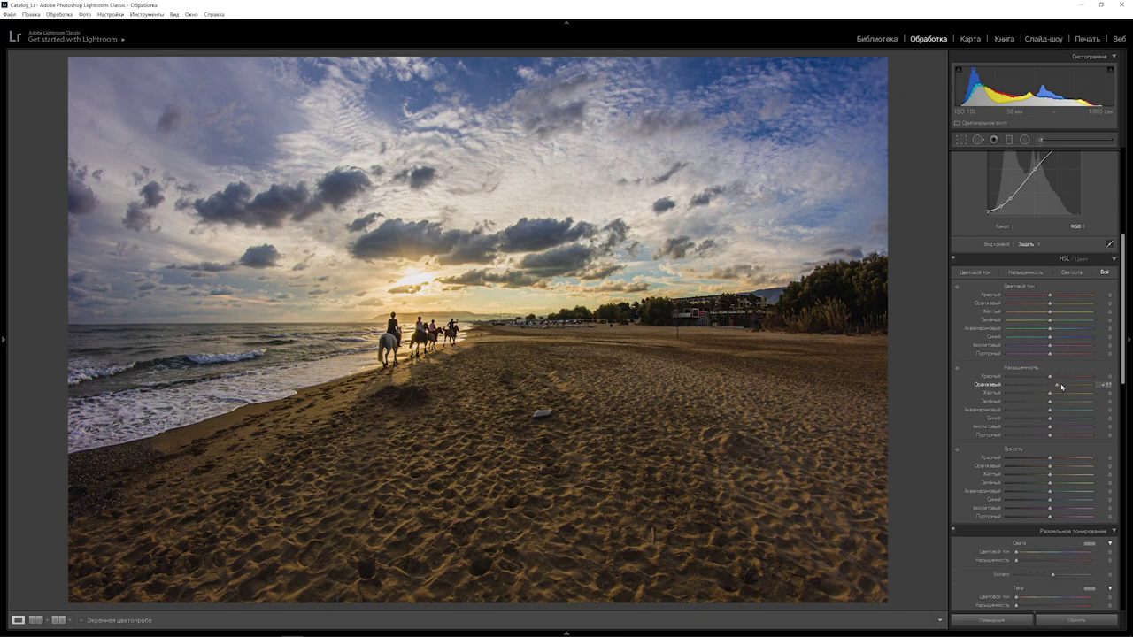
{"action": "left_click_drag", "start_coordinate": [1052, 306], "coordinate": [1031, 305]}
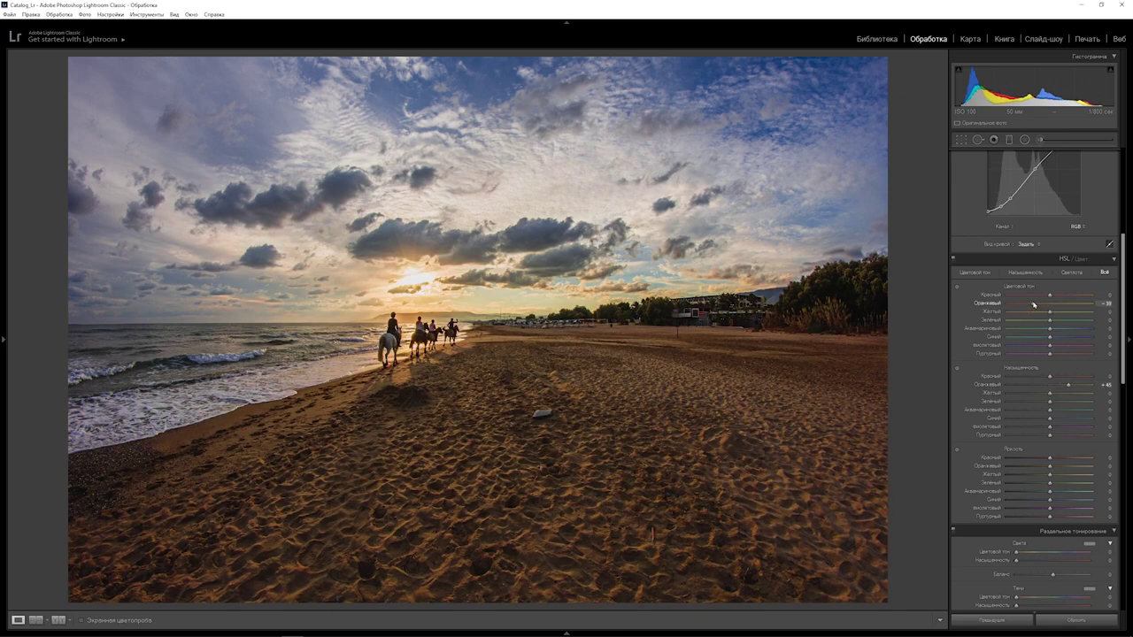
{"action": "double_click", "coordinate": [987, 385]}
{"action": "mouse_move", "coordinate": [1049, 393]}
{"action": "left_mouse_down"}
{"action": "mouse_move", "coordinate": [984, 398]}
{"action": "mouse_move", "coordinate": [1072, 392]}
{"action": "mouse_move", "coordinate": [1012, 393]}
{"action": "mouse_move", "coordinate": [1059, 393]}
{"action": "left_mouse_up"}
{"action": "left_click_drag", "start_coordinate": [1050, 312], "coordinate": [1041, 313]}
- Shift aqua hue to +41, nudge blue hue, desaturate blues and drop blue luminance to −54
{"action": "scroll", "coordinate": [1047, 312], "scroll_direction": "down", "scroll_amount": 3}
{"action": "left_click_drag", "start_coordinate": [1050, 275], "coordinate": [960, 276]}
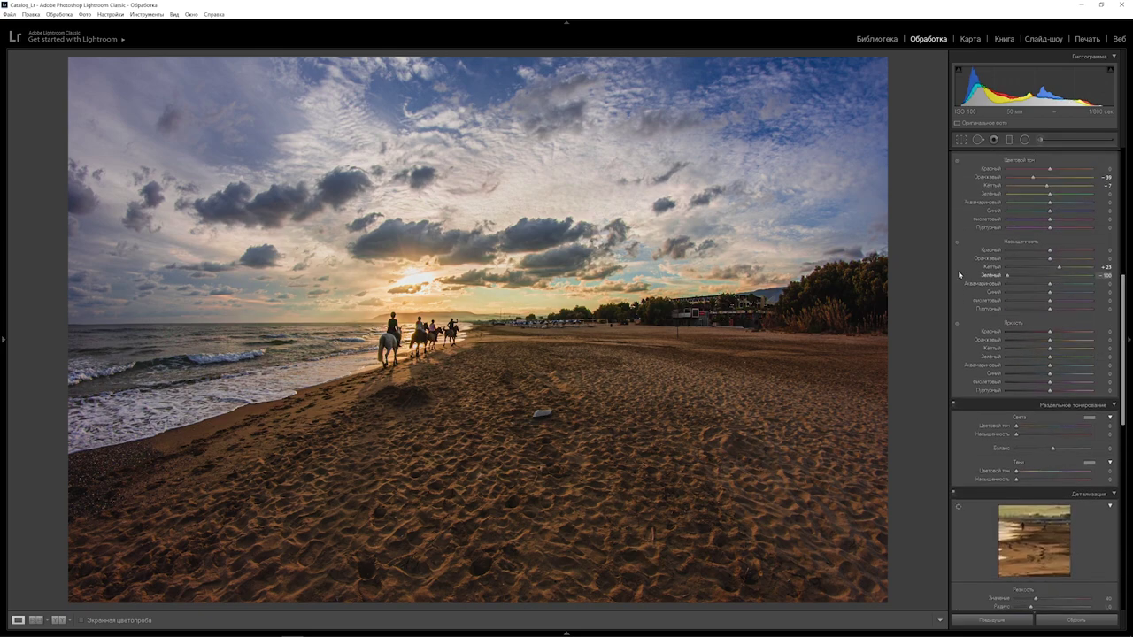
{"action": "double_click", "coordinate": [1007, 275]}
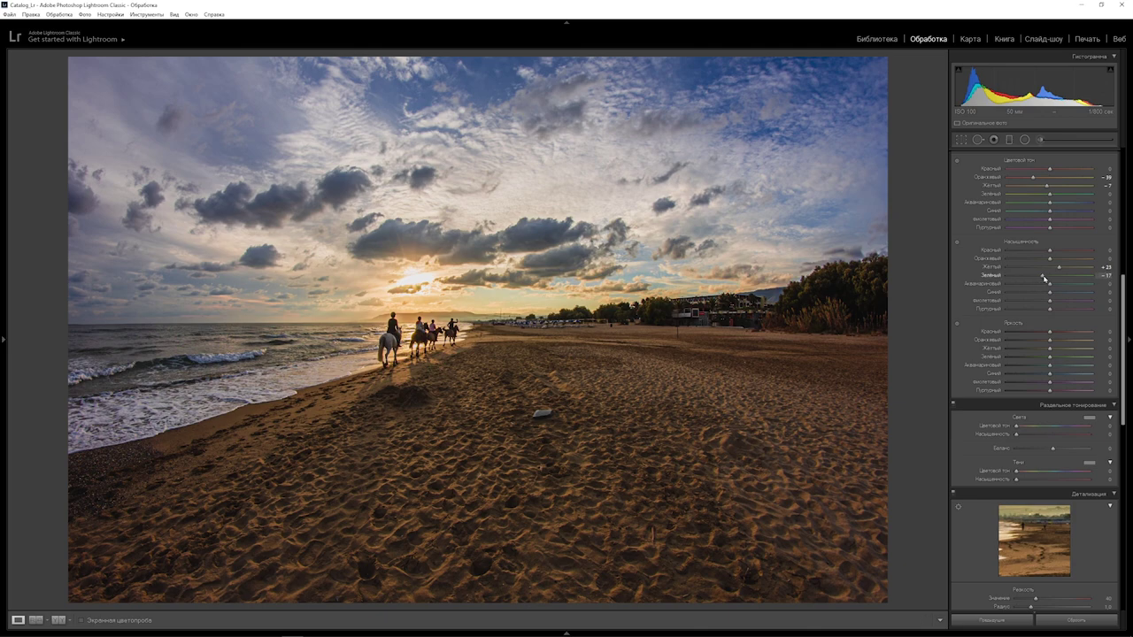
{"action": "left_click_drag", "start_coordinate": [1050, 283], "coordinate": [1121, 300]}
{"action": "double_click", "coordinate": [1008, 284]}
{"action": "left_click_drag", "start_coordinate": [1065, 213], "coordinate": [1076, 211]}
{"action": "double_click", "coordinate": [1057, 210]}
{"action": "left_click_drag", "start_coordinate": [1049, 212], "coordinate": [1040, 210]}
{"action": "left_click_drag", "start_coordinate": [1050, 295], "coordinate": [1032, 294]}
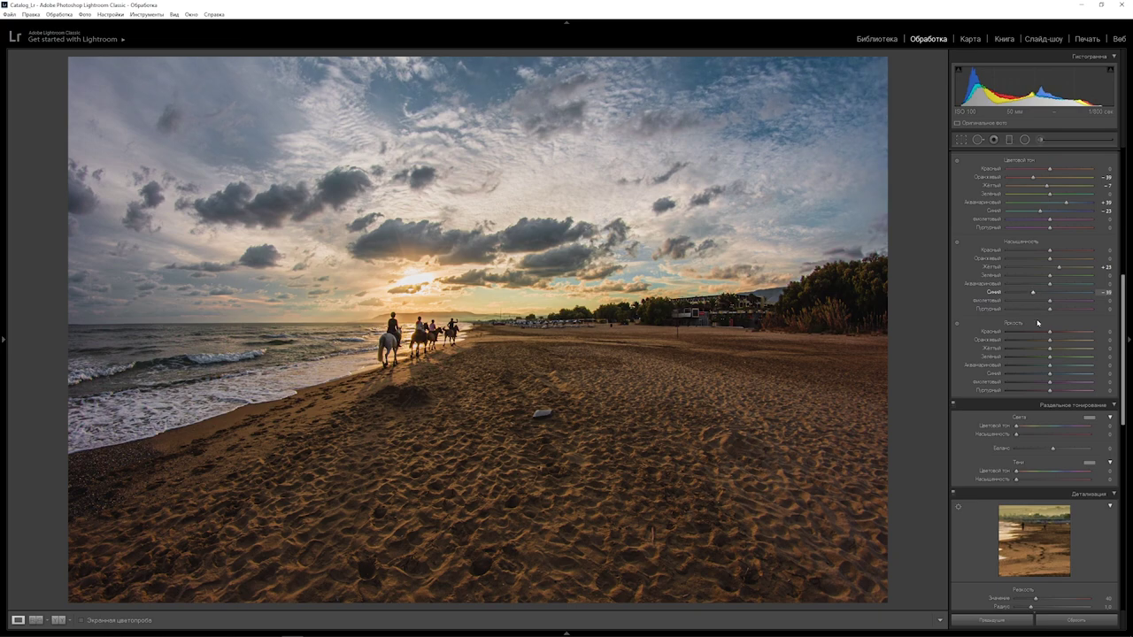
{"action": "left_click_drag", "start_coordinate": [1050, 373], "coordinate": [1028, 371]}
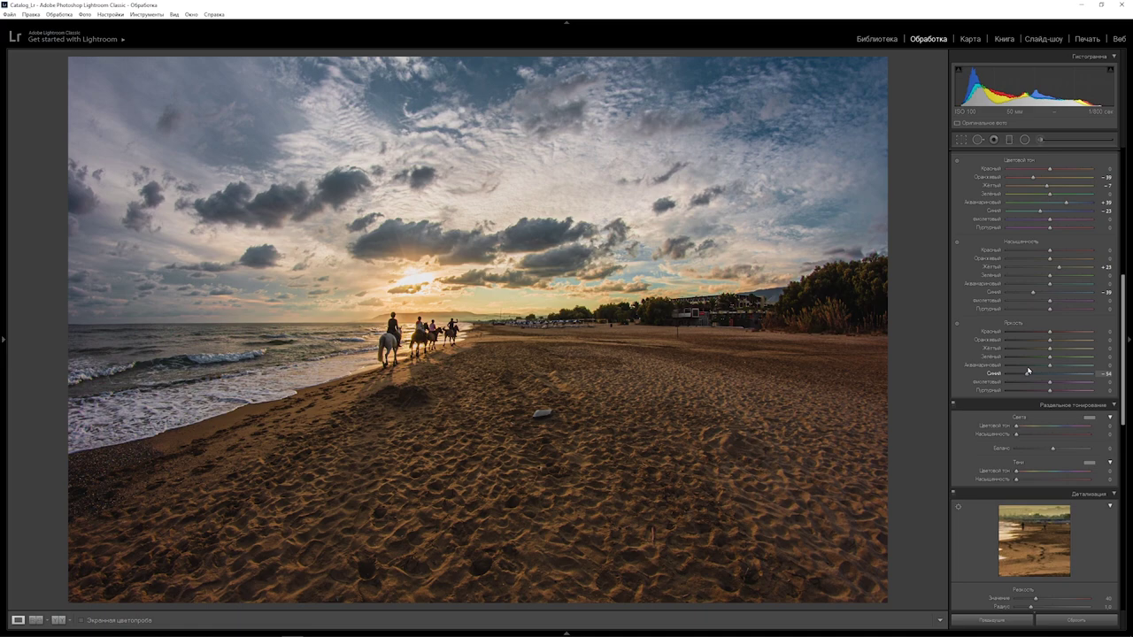
- Push the purple hue to +100, leaving purple saturation at zero
{"action": "mouse_move", "coordinate": [1050, 301]}
{"action": "left_mouse_down"}
{"action": "mouse_move", "coordinate": [1102, 309]}
{"action": "mouse_move", "coordinate": [1050, 304]}
{"action": "left_mouse_up"}
{"action": "left_click_drag", "start_coordinate": [1050, 218], "coordinate": [903, 219]}
{"action": "left_click_drag", "start_coordinate": [1050, 301], "coordinate": [1094, 309]}
{"action": "double_click", "coordinate": [1044, 309]}
{"action": "left_click_drag", "start_coordinate": [1050, 228], "coordinate": [1094, 228]}
- Enable Remove Chromatic Aberration, leaving lens profile correction off
{"action": "scroll", "coordinate": [1062, 371], "scroll_direction": "down", "scroll_amount": 5}
{"action": "scroll", "coordinate": [1018, 425], "scroll_direction": "down", "scroll_amount": 2}
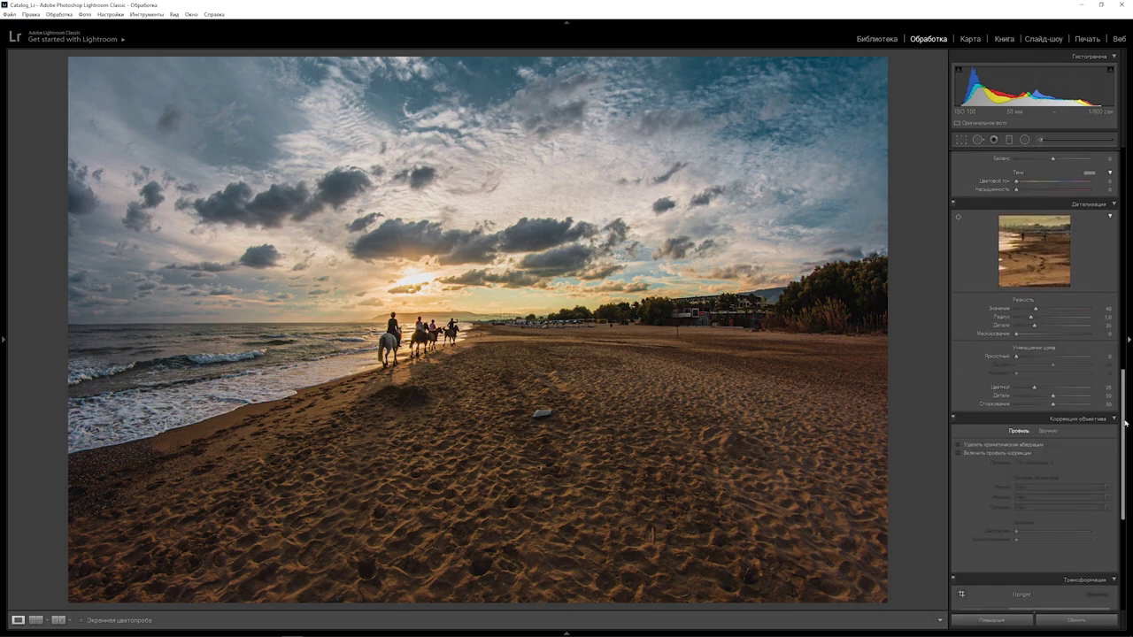
{"action": "left_click", "coordinate": [959, 446]}
{"action": "left_click", "coordinate": [959, 453]}
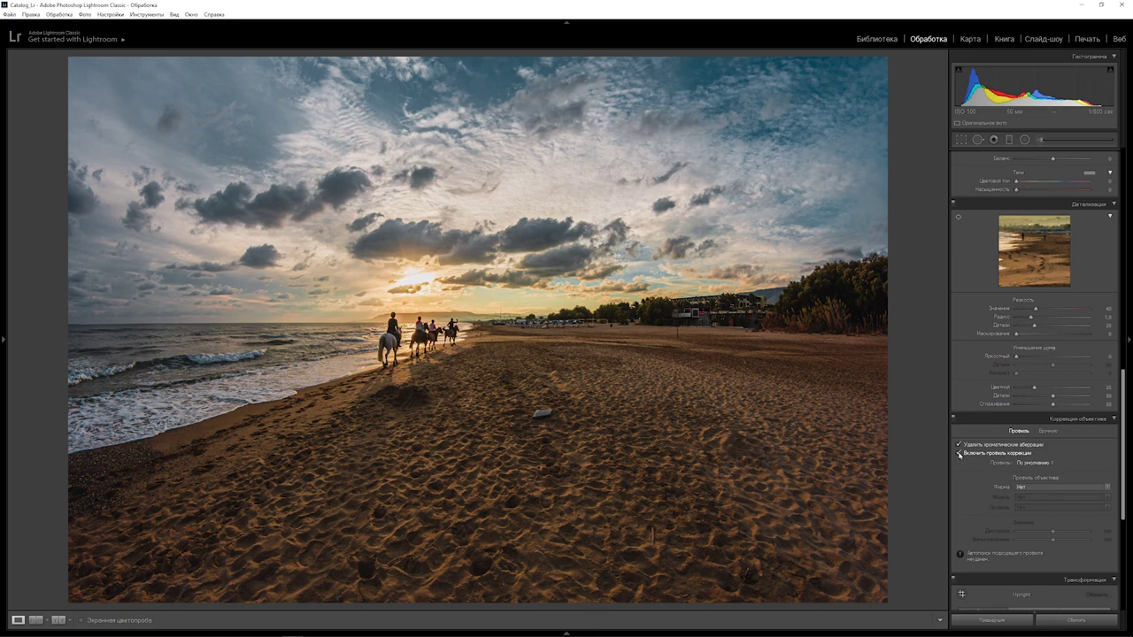
{"action": "left_click", "coordinate": [959, 454]}
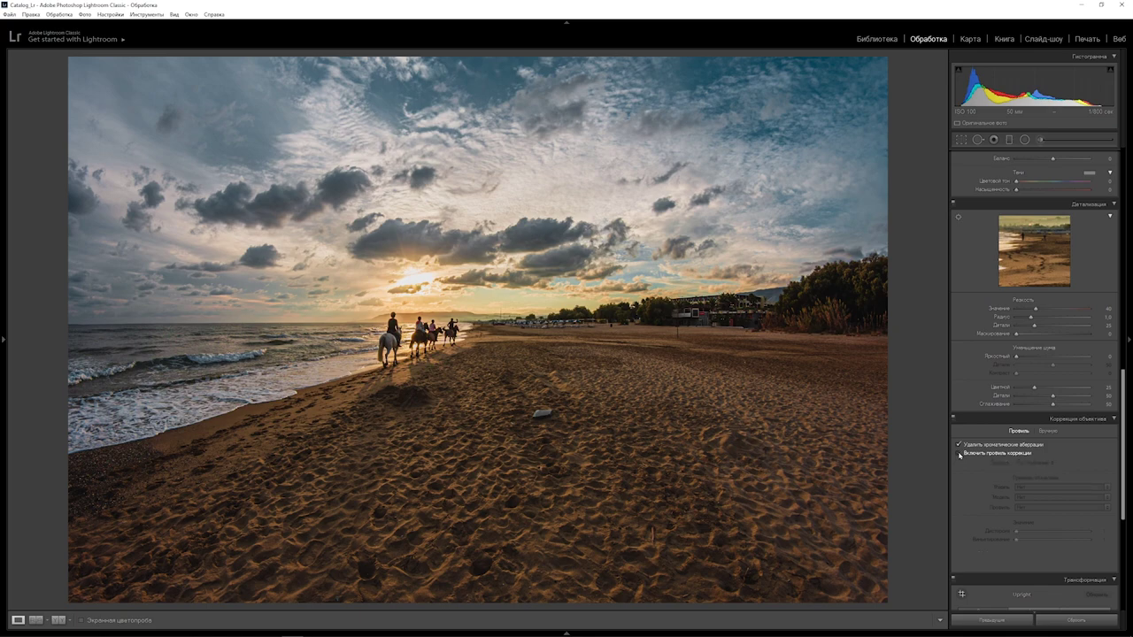
{"action": "left_click_drag", "start_coordinate": [1125, 427], "coordinate": [1128, 485]}
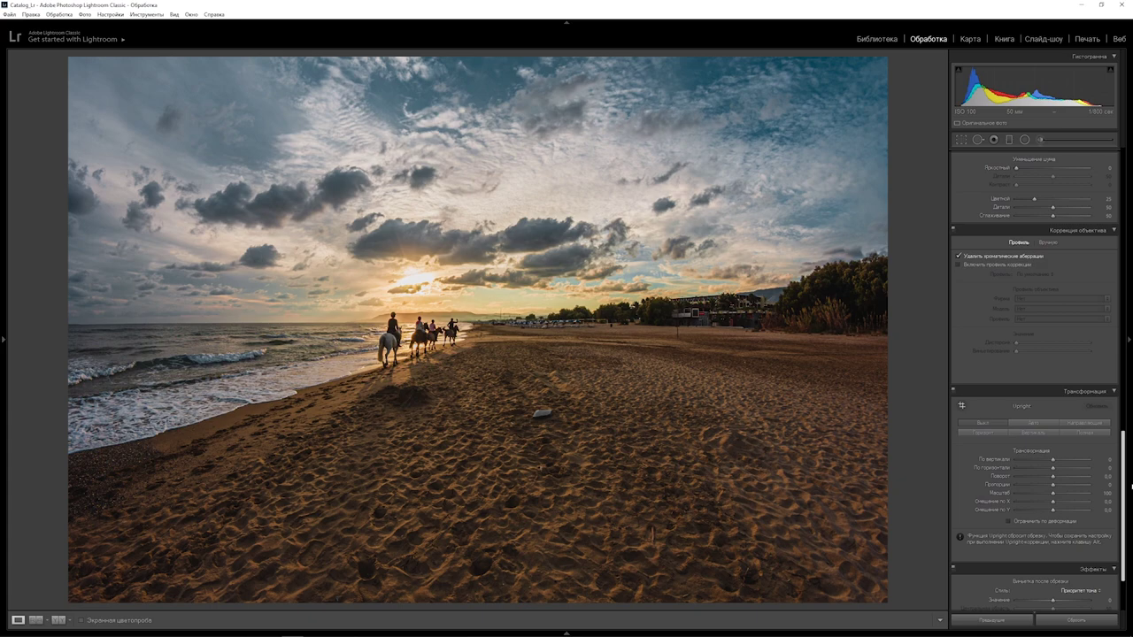
{"action": "left_click_drag", "start_coordinate": [1131, 485], "coordinate": [1129, 512]}
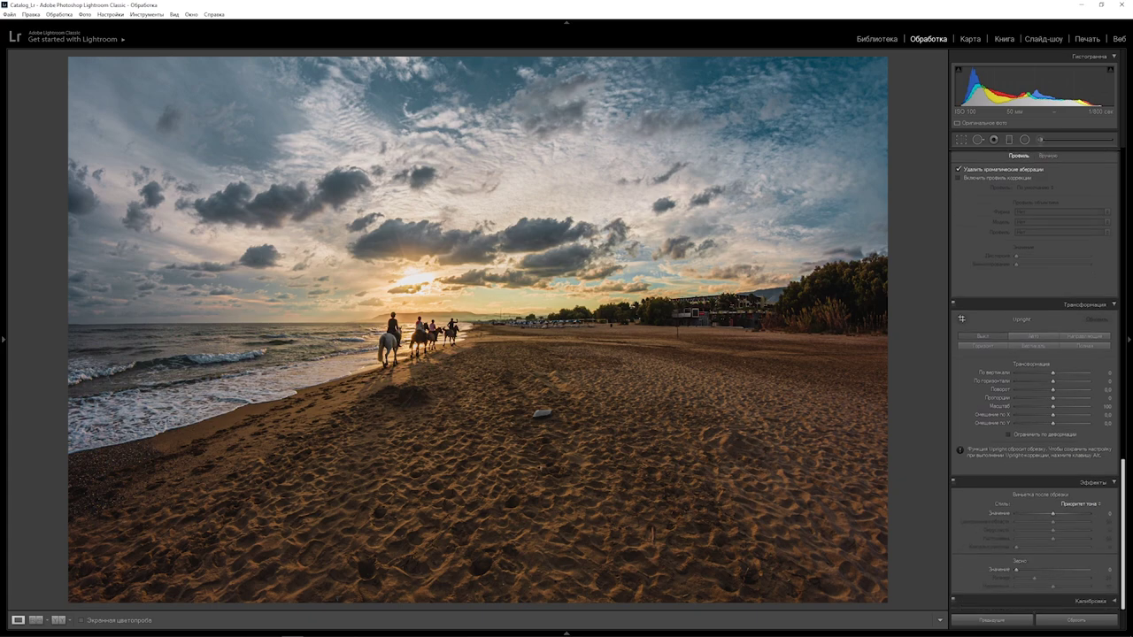
- In Calibration, nudge Blue Primary Hue negative, reset green, and set Red Primary Hue +26
{"action": "left_click", "coordinate": [1108, 601]}
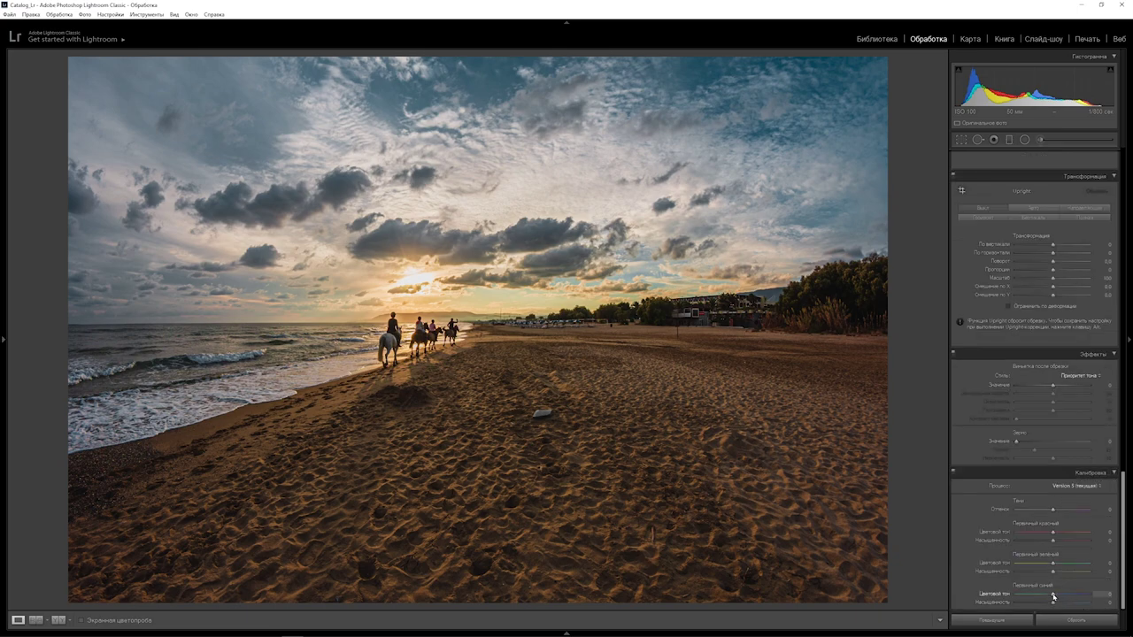
{"action": "left_click_drag", "start_coordinate": [1051, 600], "coordinate": [1049, 596]}
{"action": "mouse_move", "coordinate": [1053, 563]}
{"action": "left_mouse_down"}
{"action": "mouse_move", "coordinate": [982, 563]}
{"action": "mouse_move", "coordinate": [1076, 563]}
{"action": "mouse_move", "coordinate": [1042, 563]}
{"action": "mouse_move", "coordinate": [1024, 534]}
{"action": "left_mouse_up"}
{"action": "double_click", "coordinate": [1045, 564]}
{"action": "double_click", "coordinate": [1024, 534]}
{"action": "left_click_drag", "start_coordinate": [1053, 534], "coordinate": [1064, 532]}
{"action": "left_click_drag", "start_coordinate": [1125, 522], "coordinate": [1127, 384]}
- Raise sharpening amount to 75 and set luminance noise reduction to 22, checking at 1:1
{"action": "left_click_drag", "start_coordinate": [1040, 364], "coordinate": [1053, 366]}
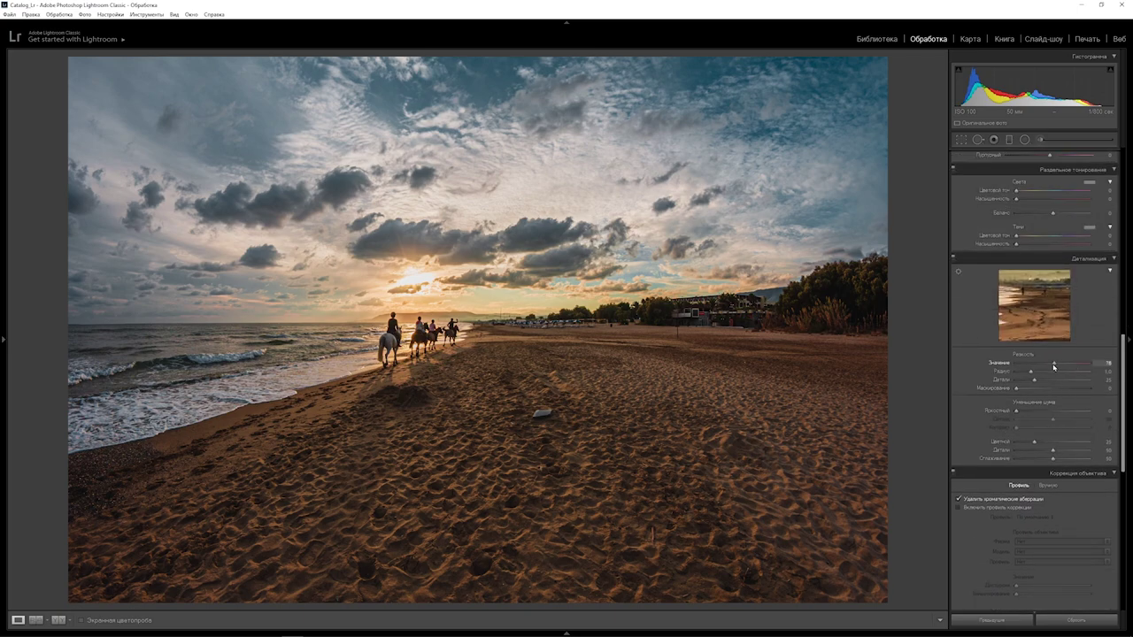
{"action": "left_click_drag", "start_coordinate": [827, 488], "coordinate": [594, 204]}
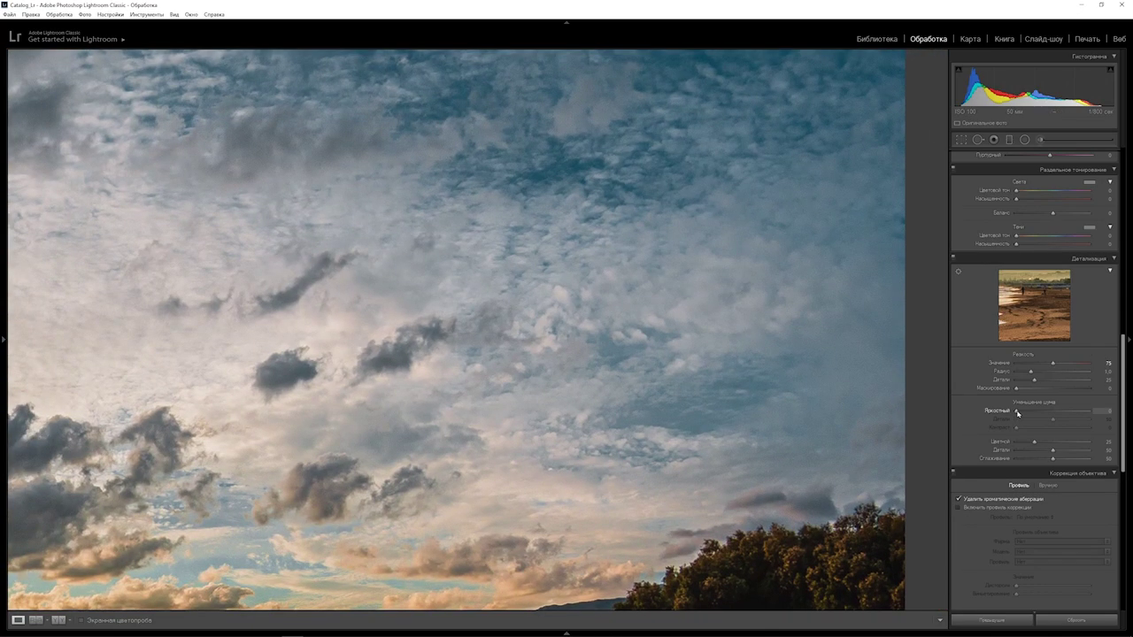
{"action": "mouse_move", "coordinate": [1017, 411]}
{"action": "left_mouse_down"}
{"action": "mouse_move", "coordinate": [1032, 411]}
{"action": "mouse_move", "coordinate": [1016, 422]}
{"action": "left_mouse_up"}
{"action": "left_click", "coordinate": [711, 473]}
{"action": "left_click", "coordinate": [742, 294]}
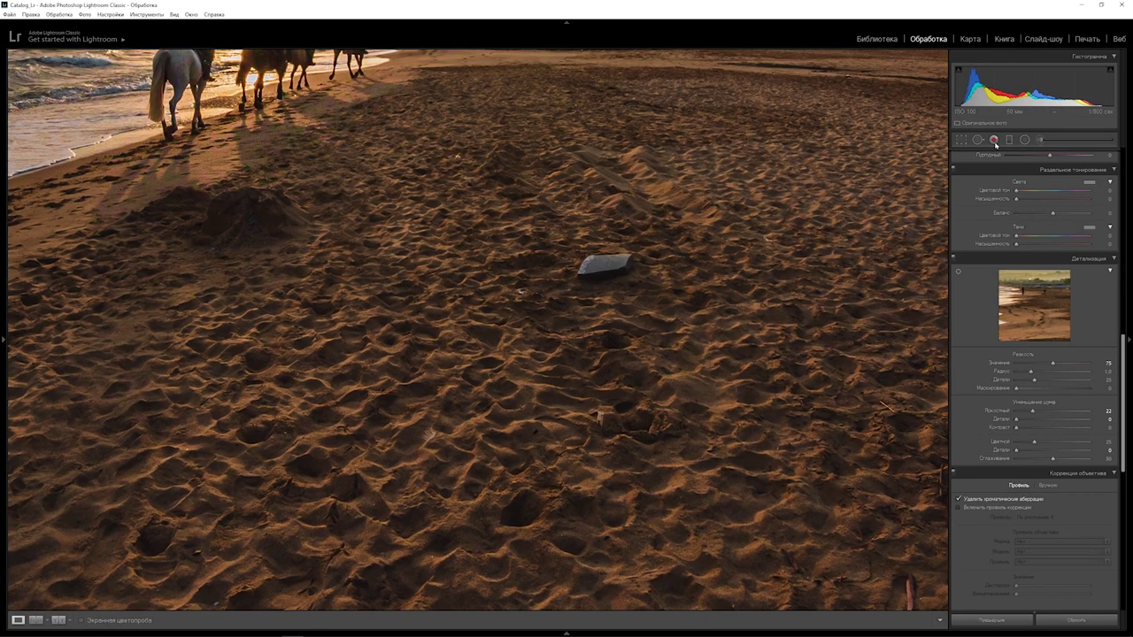
- Heal a sand blemish and the stick in the foreground, resampling from cleaner sand
{"action": "key", "text": "q"}
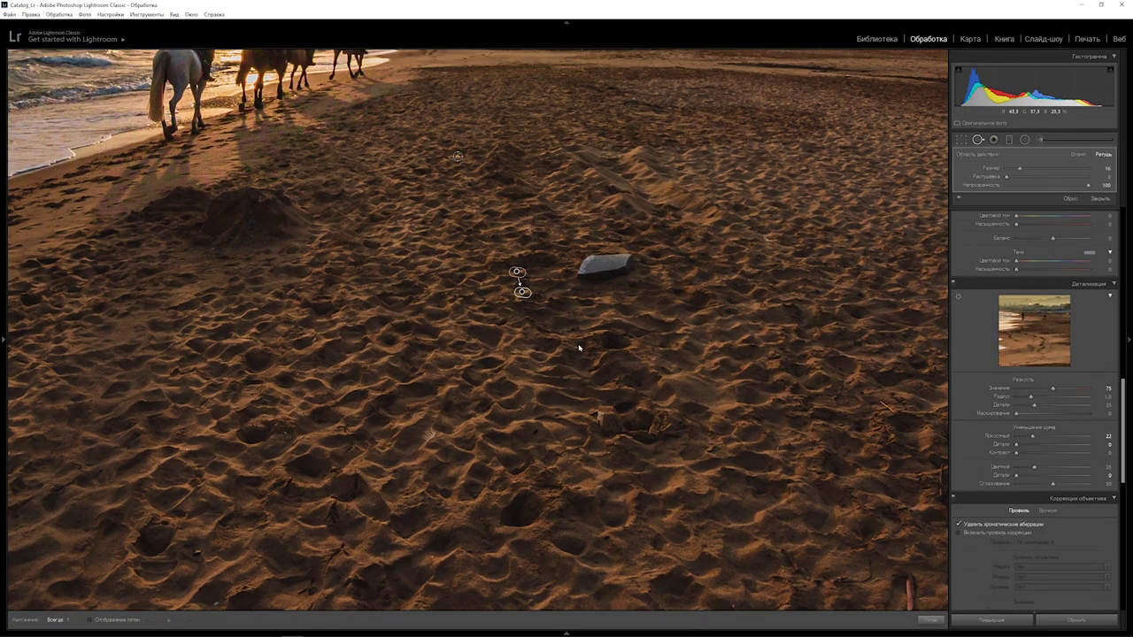
{"action": "left_click_drag", "start_coordinate": [600, 411], "coordinate": [601, 427]}
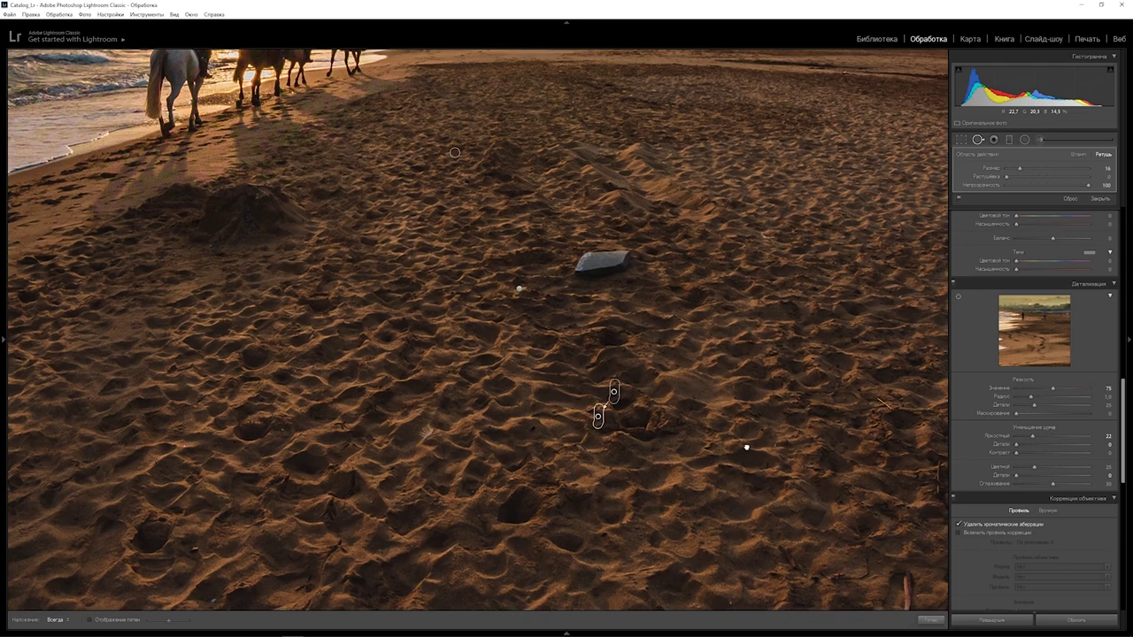
{"action": "left_click_drag", "start_coordinate": [746, 448], "coordinate": [628, 309]}
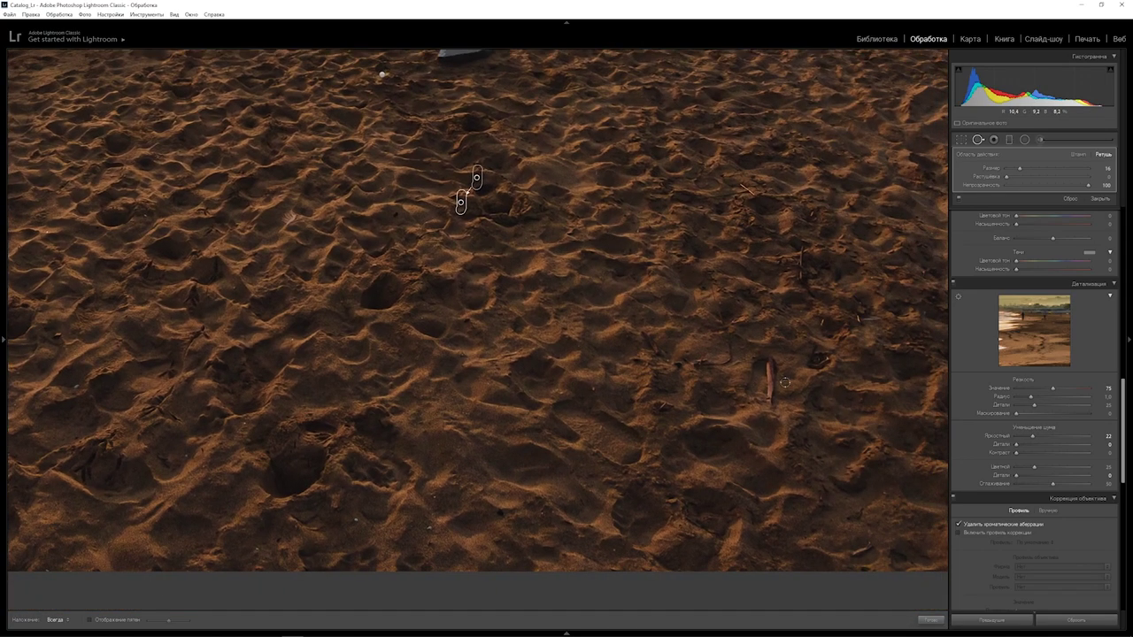
{"action": "left_click_drag", "start_coordinate": [771, 362], "coordinate": [771, 404]}
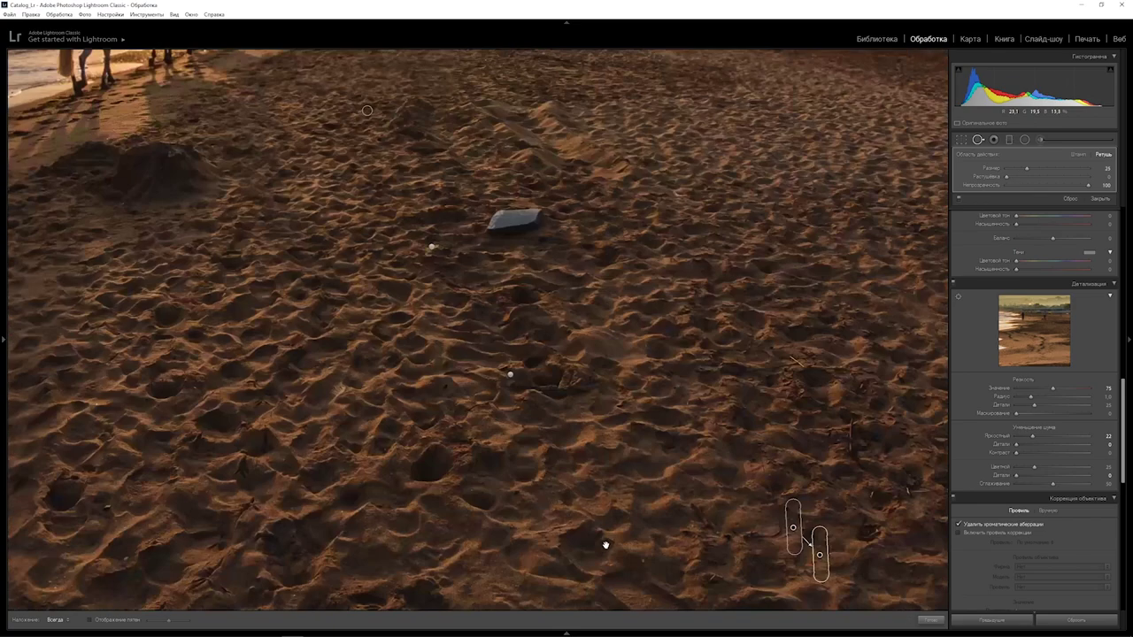
{"action": "mouse_move", "coordinate": [672, 362]}
{"action": "left_mouse_down"}
{"action": "mouse_move", "coordinate": [541, 339]}
{"action": "mouse_move", "coordinate": [543, 324]}
{"action": "left_mouse_up"}
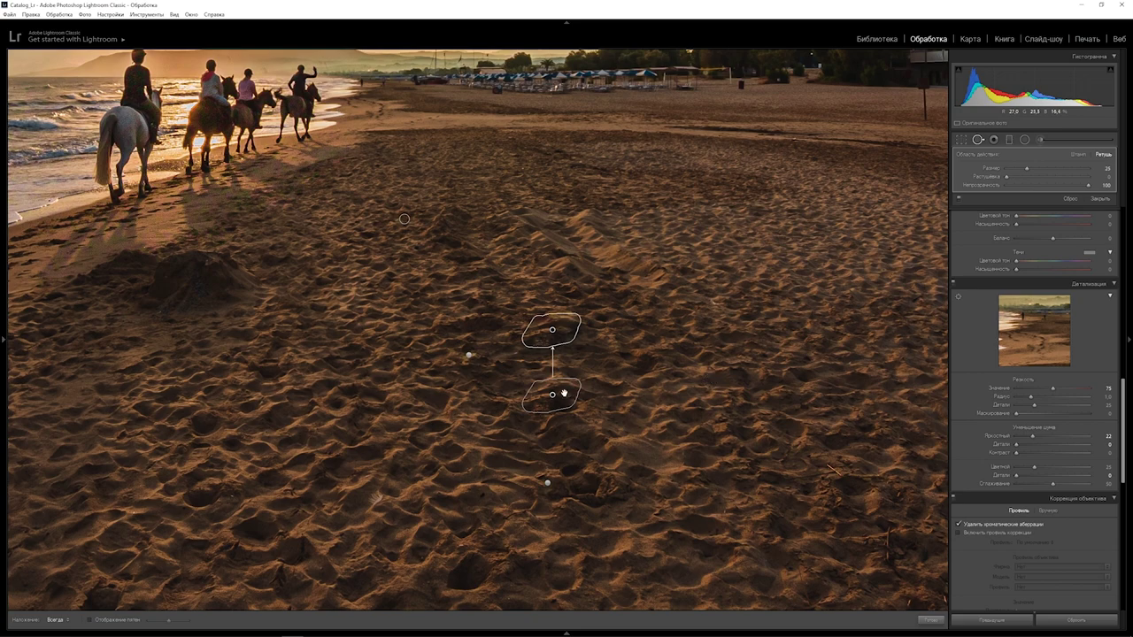
{"action": "mouse_move", "coordinate": [643, 344]}
{"action": "left_mouse_down"}
{"action": "mouse_move", "coordinate": [643, 270]}
{"action": "mouse_move", "coordinate": [649, 292]}
{"action": "left_mouse_up"}
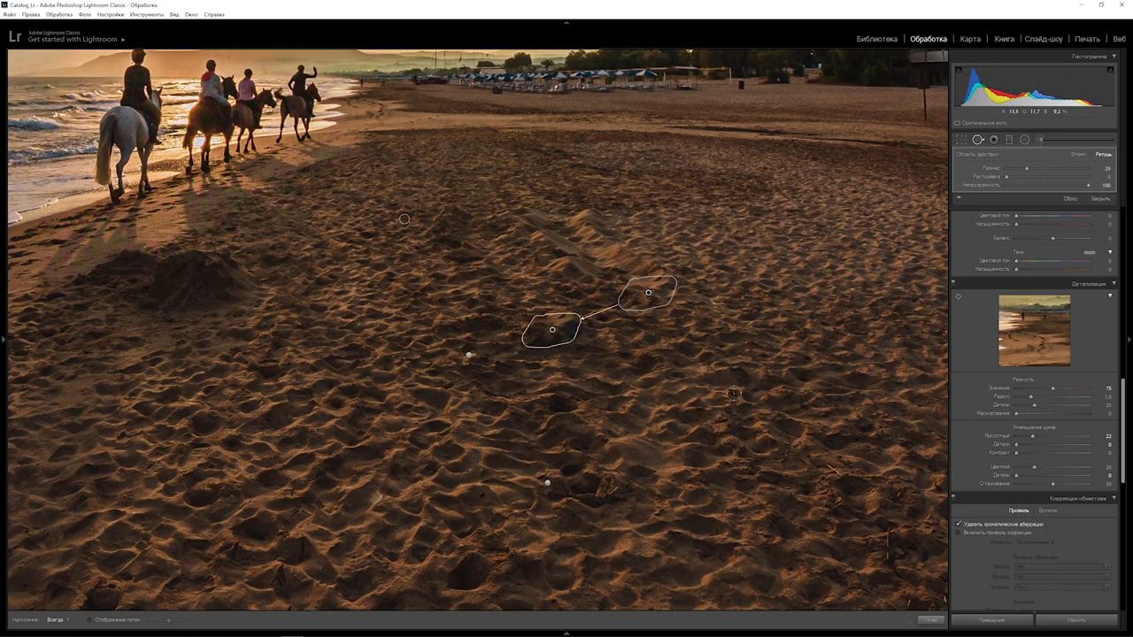
- Exit Spot Removal and bend the red channel curve, lowering shadows and raising highlights
{"action": "key", "text": "q"}
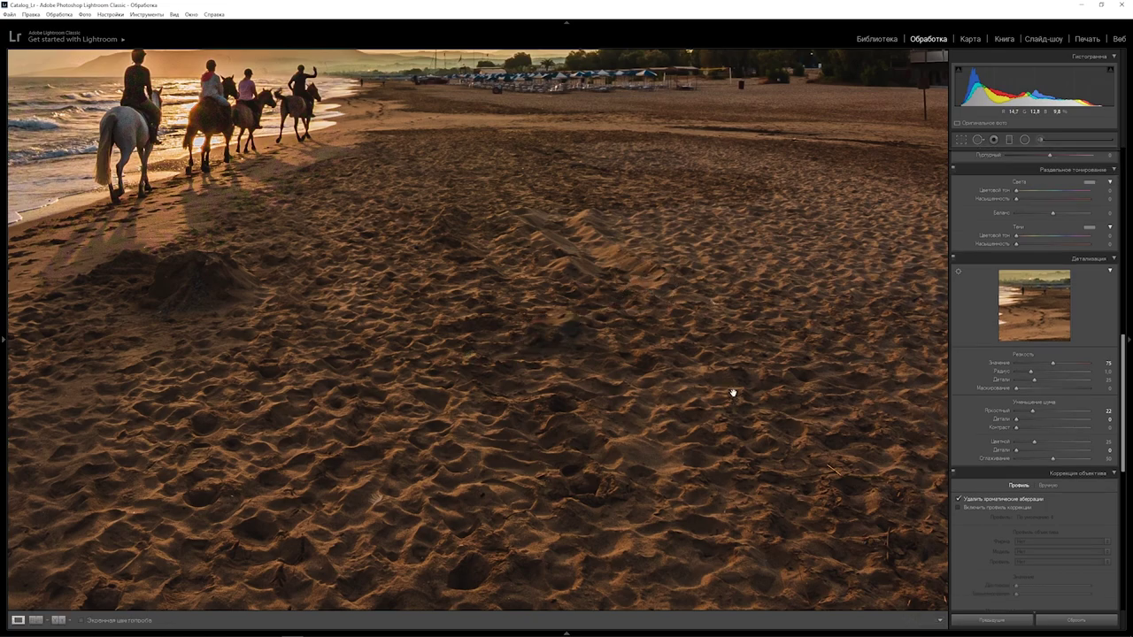
{"action": "left_click", "coordinate": [733, 392]}
{"action": "left_click_drag", "start_coordinate": [1122, 385], "coordinate": [1129, 288]}
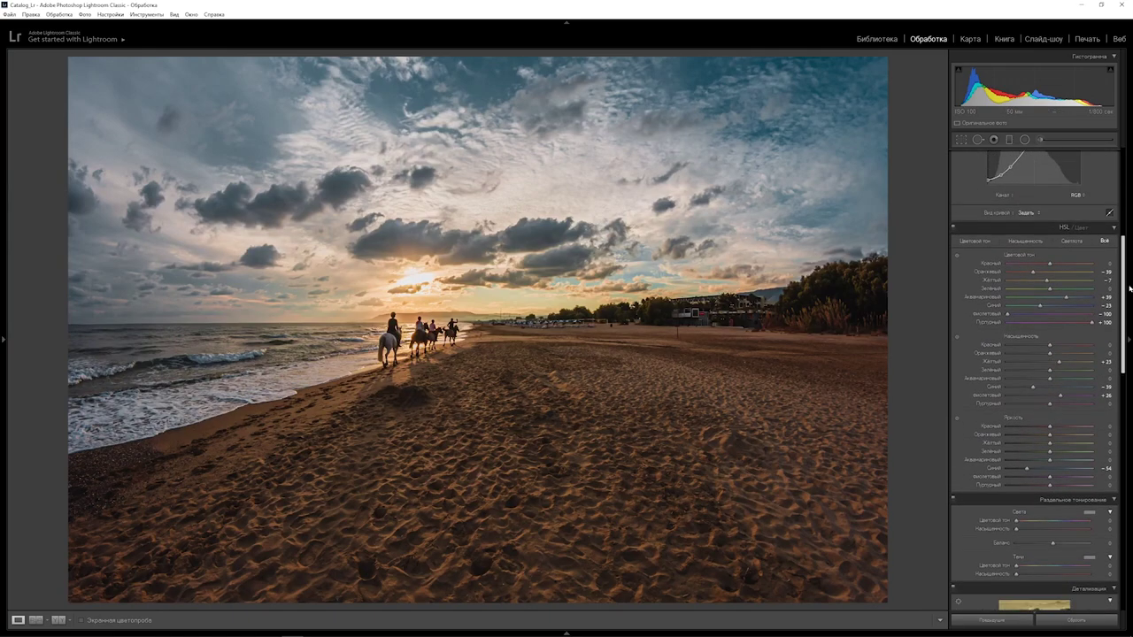
{"action": "scroll", "coordinate": [1107, 331], "scroll_direction": "up", "scroll_amount": 3}
{"action": "left_click", "coordinate": [1084, 347]}
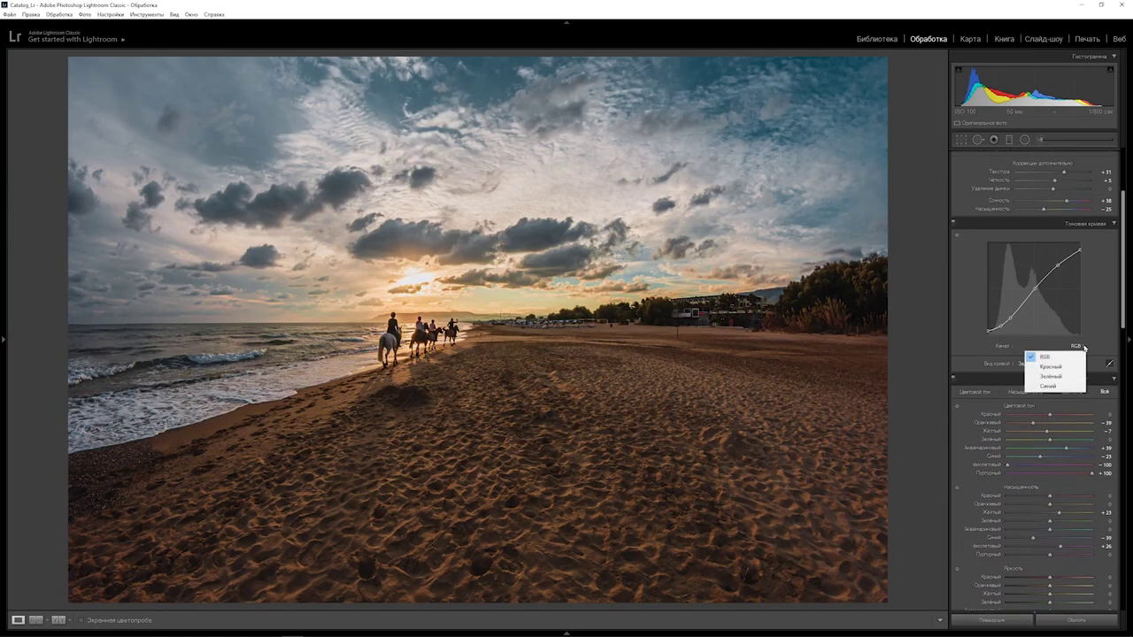
{"action": "left_click", "coordinate": [1054, 370]}
{"action": "key", "text": "alt"}
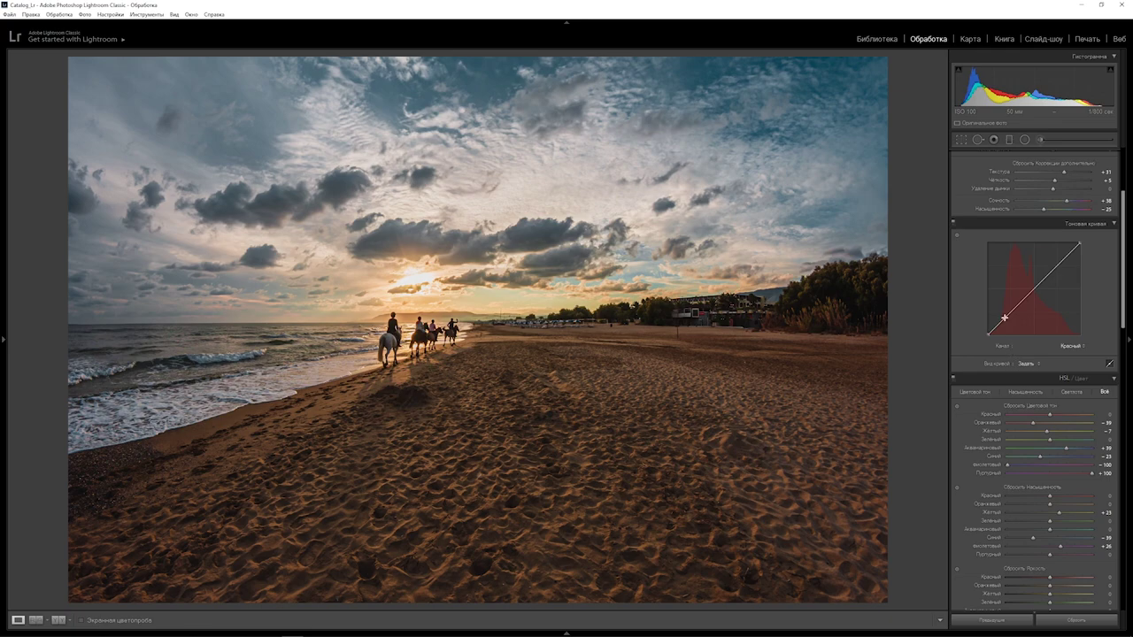
{"action": "left_click_drag", "start_coordinate": [1010, 311], "coordinate": [1010, 316]}
{"action": "left_click", "coordinate": [1036, 286]}
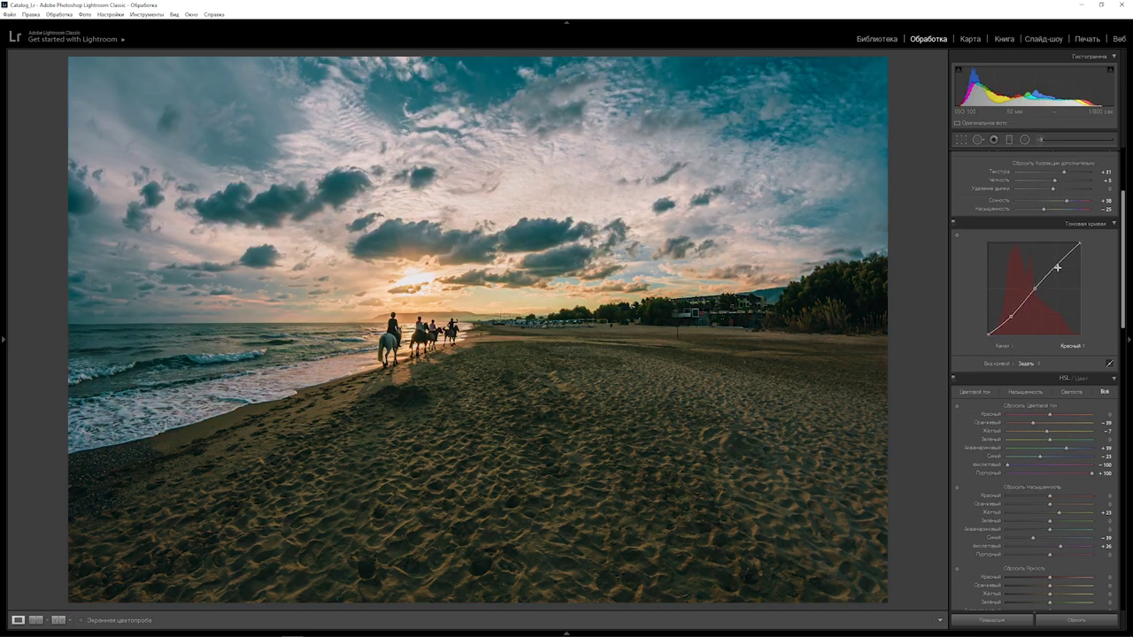
{"action": "left_click_drag", "start_coordinate": [1054, 268], "coordinate": [1054, 263]}
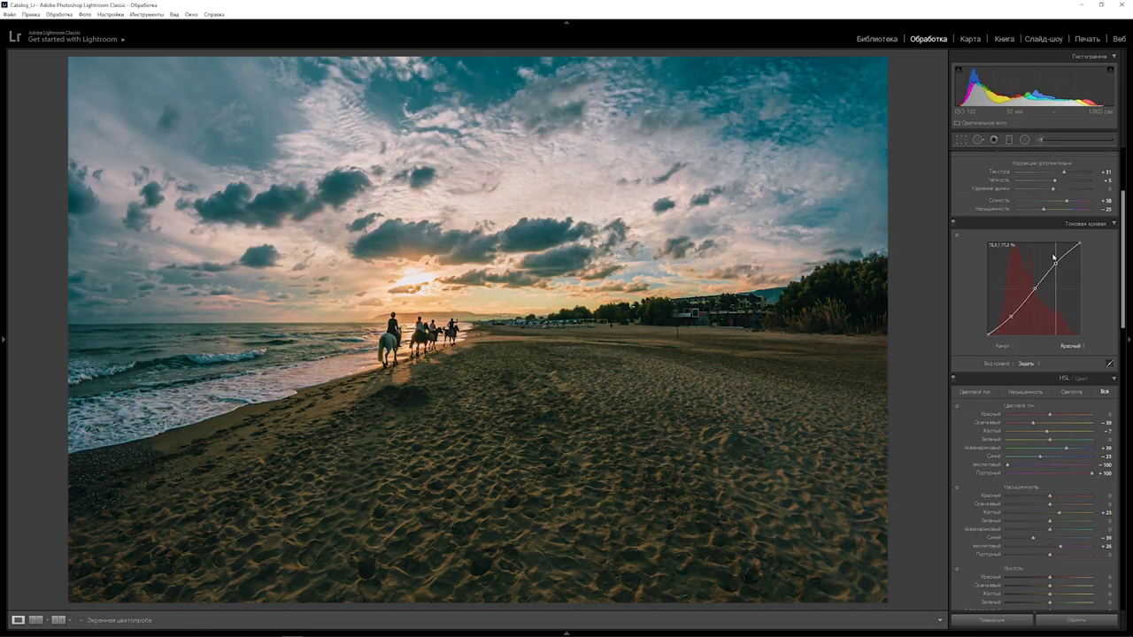
- Bend the green channel curve with lowered shadows, a midtone anchor and a highlight point
{"action": "left_click", "coordinate": [1083, 346]}
{"action": "left_click", "coordinate": [1069, 376]}
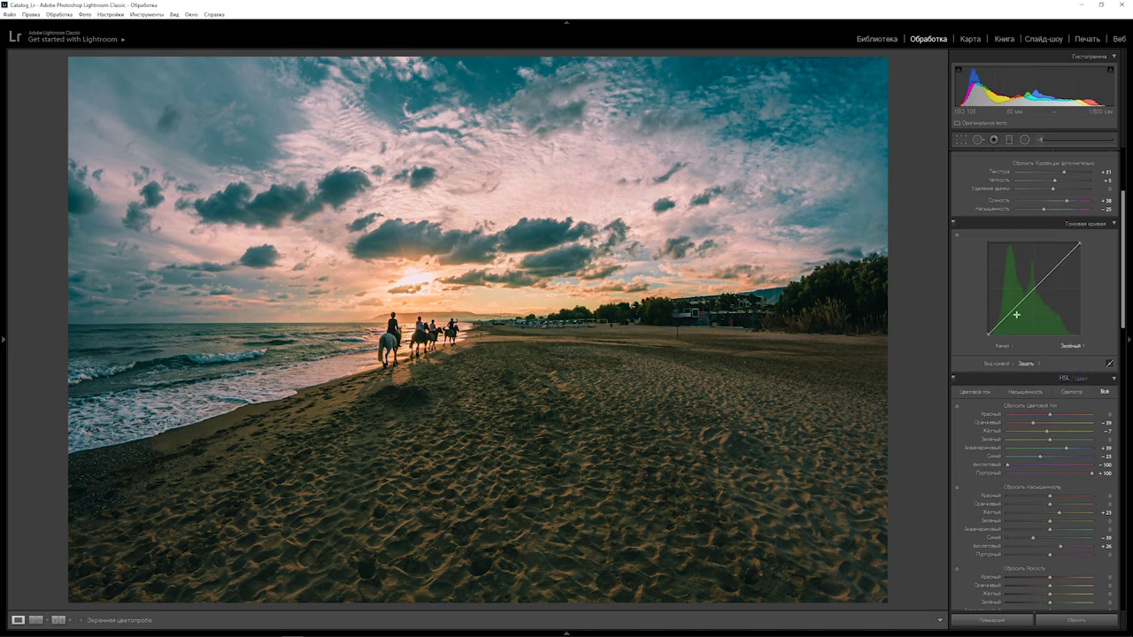
{"action": "left_click_drag", "start_coordinate": [1008, 314], "coordinate": [1033, 283]}
{"action": "left_click", "coordinate": [1032, 289]}
{"action": "mouse_move", "coordinate": [1021, 279]}
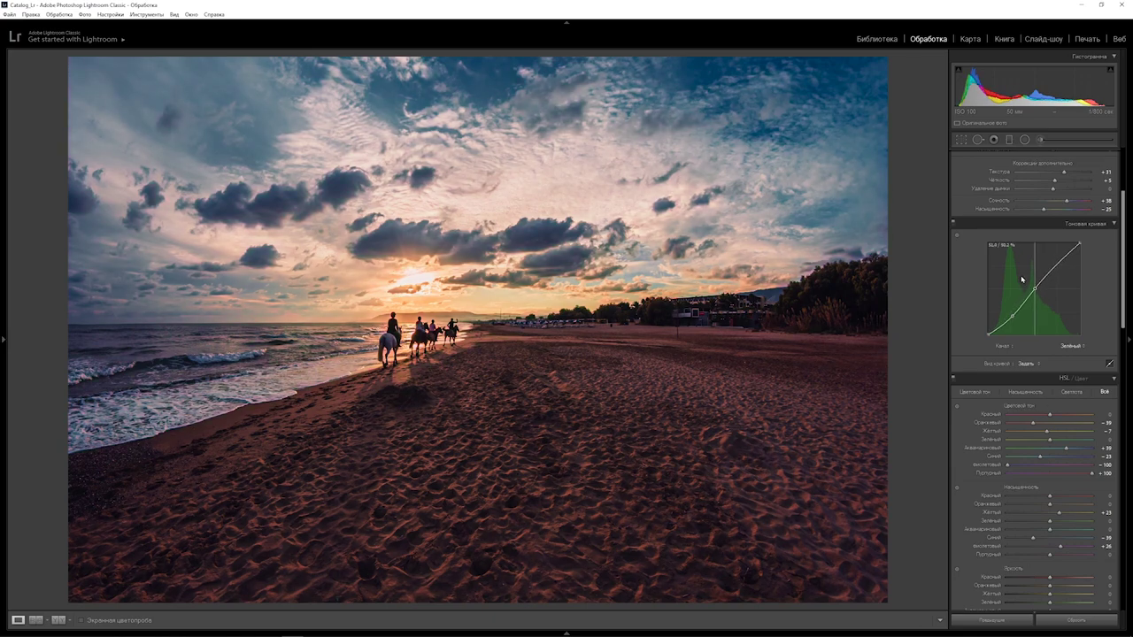
{"action": "left_click", "coordinate": [1052, 259]}
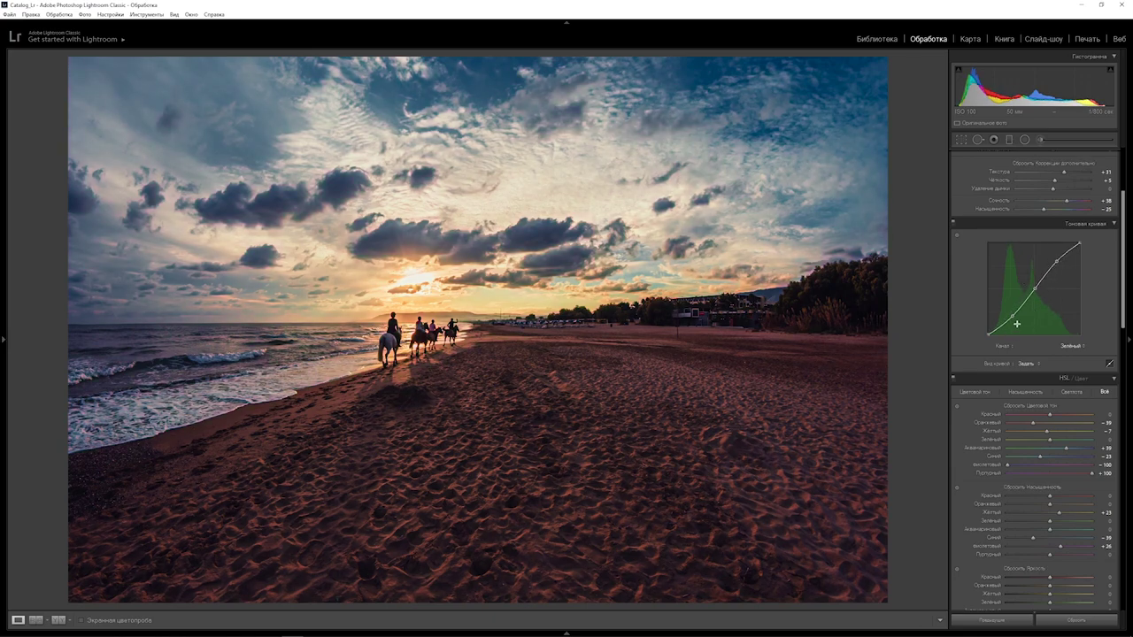
- Bend the blue channel curve, lowering its shadows and adding midtone and highlight points
{"action": "left_click", "coordinate": [1071, 345]}
{"action": "left_click", "coordinate": [1057, 388]}
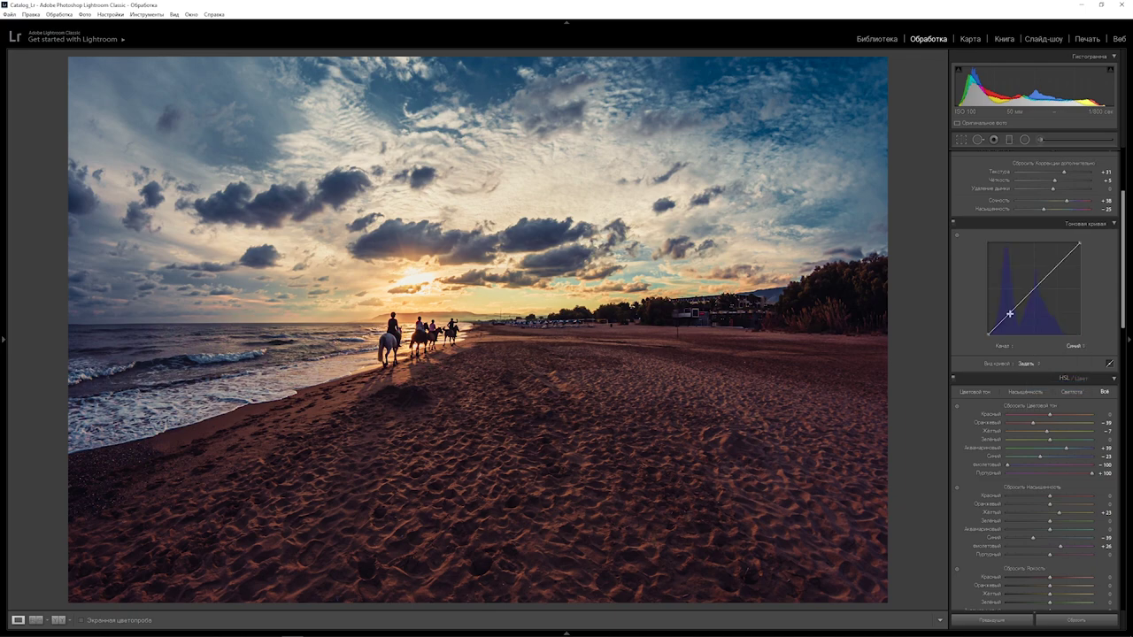
{"action": "left_click_drag", "start_coordinate": [1013, 310], "coordinate": [1014, 318]}
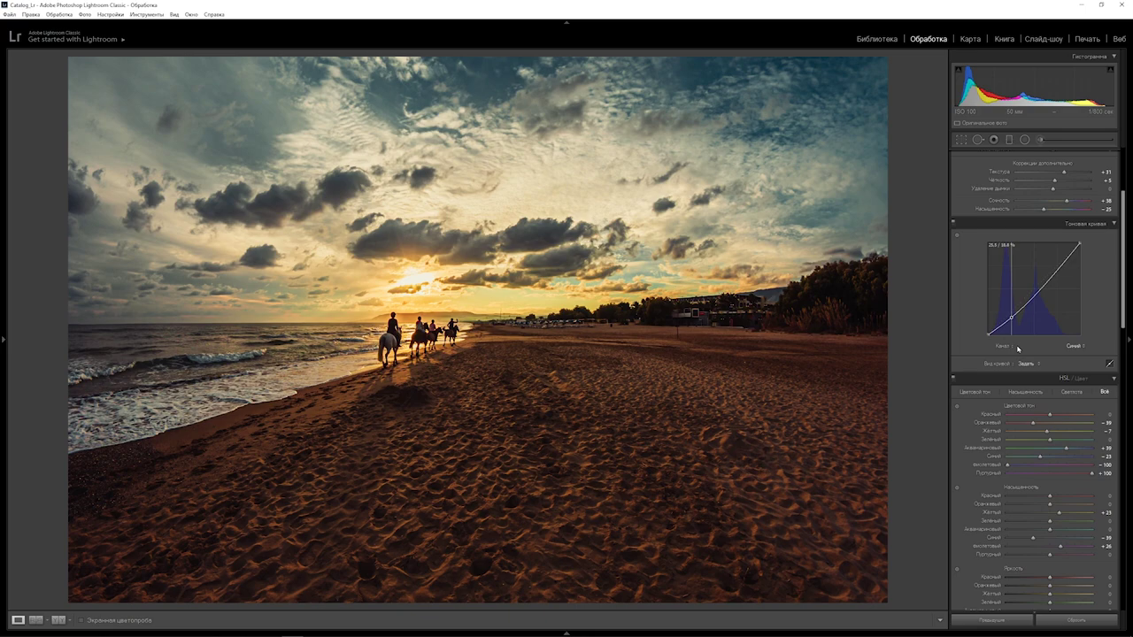
{"action": "left_click", "coordinate": [1035, 288]}
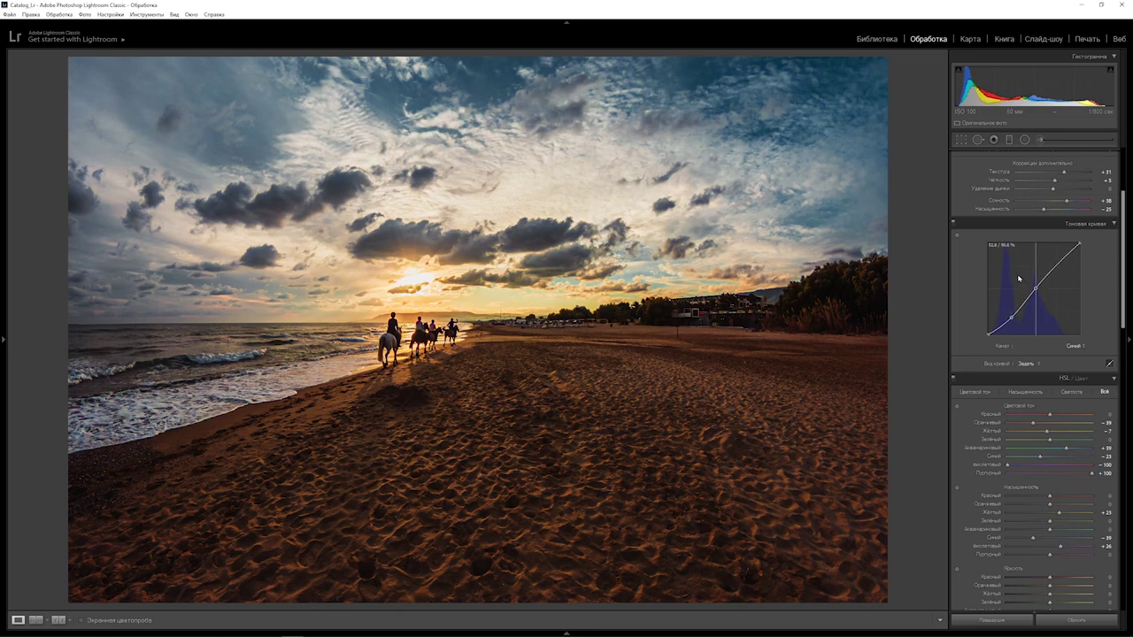
{"action": "key", "text": "alt"}
{"action": "left_click", "coordinate": [1052, 267]}
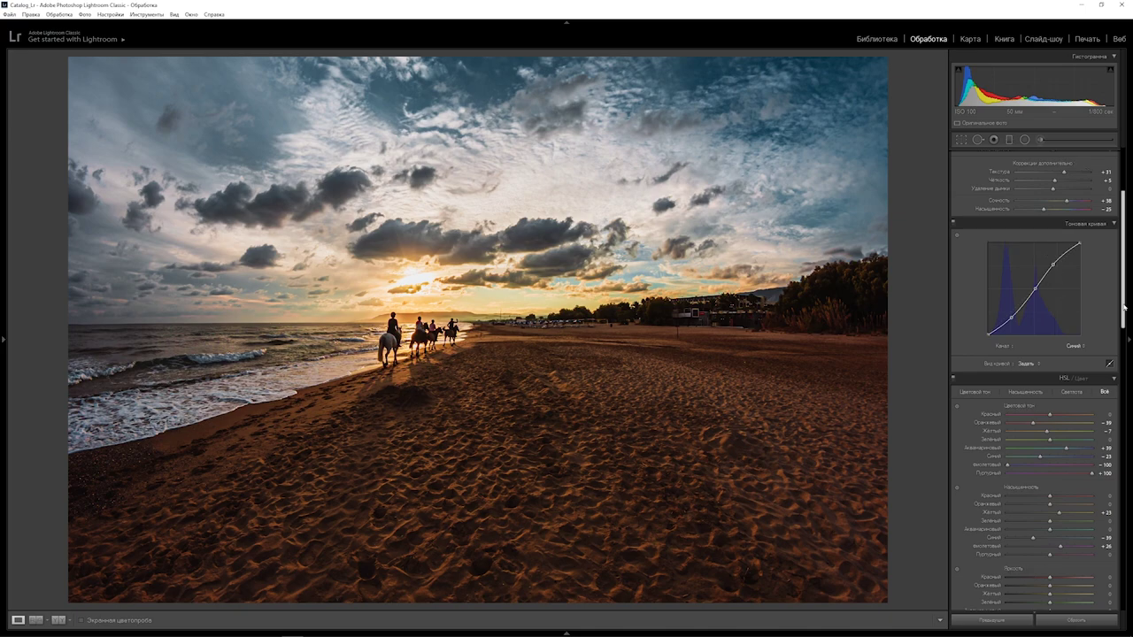
{"action": "scroll", "coordinate": [1087, 343], "scroll_direction": "up", "scroll_amount": 3}
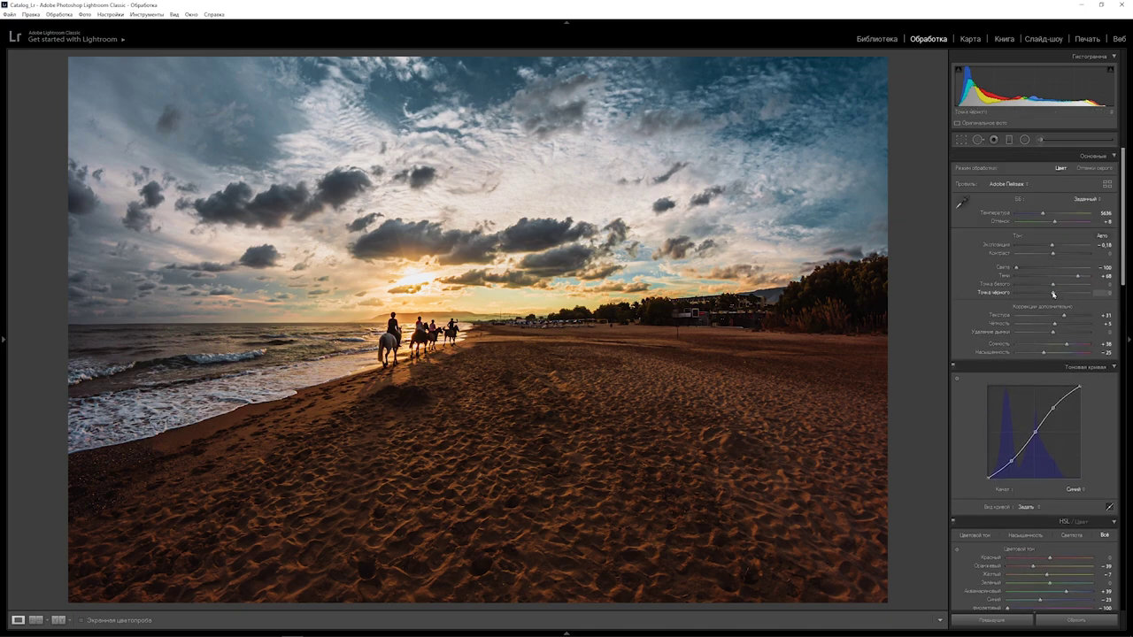
- Set Whites −49, Contrast −13 and Saturation −38 in the Basic panel
{"action": "mouse_move", "coordinate": [1053, 285]}
{"action": "left_mouse_down"}
{"action": "mouse_move", "coordinate": [1037, 289]}
{"action": "mouse_move", "coordinate": [1080, 292]}
{"action": "left_mouse_up"}
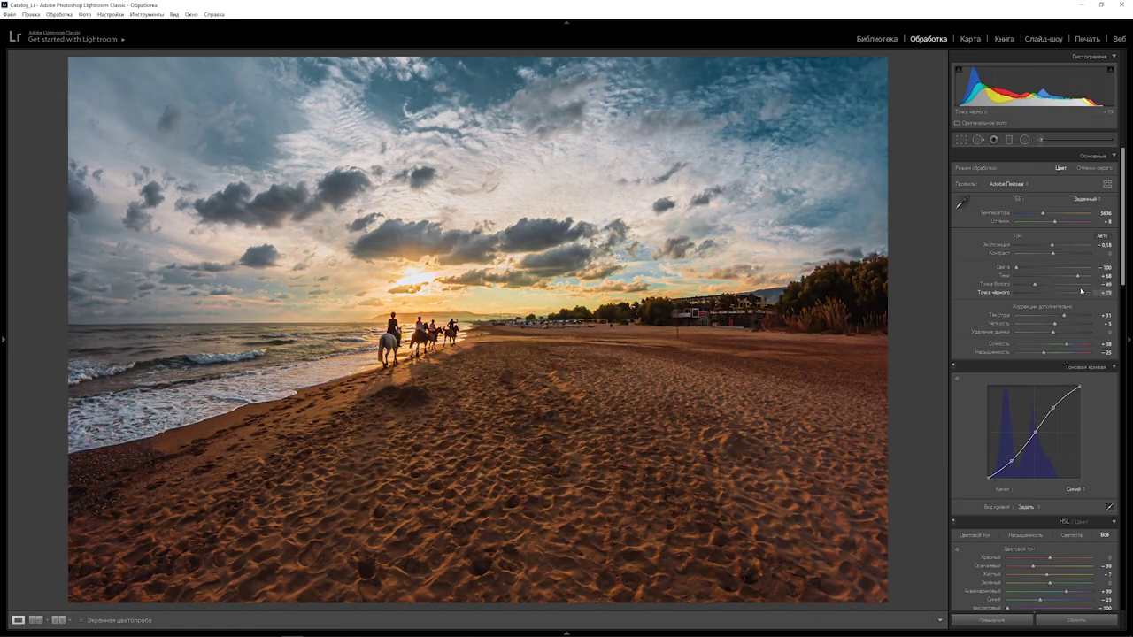
{"action": "left_click_drag", "start_coordinate": [1053, 256], "coordinate": [1048, 256]}
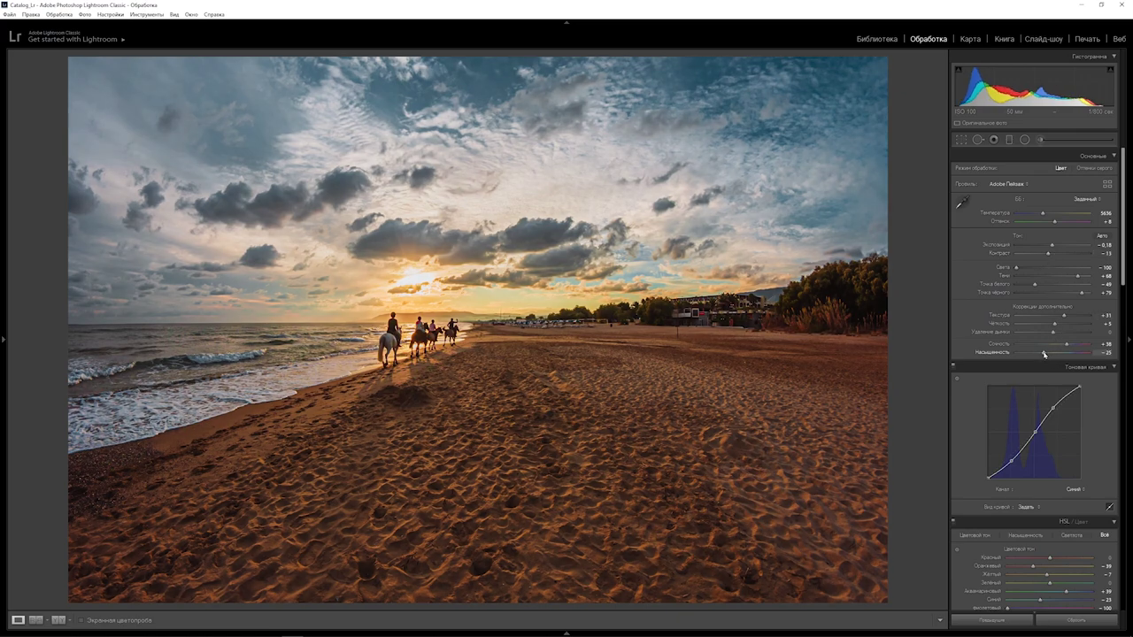
{"action": "left_click_drag", "start_coordinate": [1044, 354], "coordinate": [1040, 354]}
{"action": "left_click_drag", "start_coordinate": [1121, 277], "coordinate": [1121, 347]}
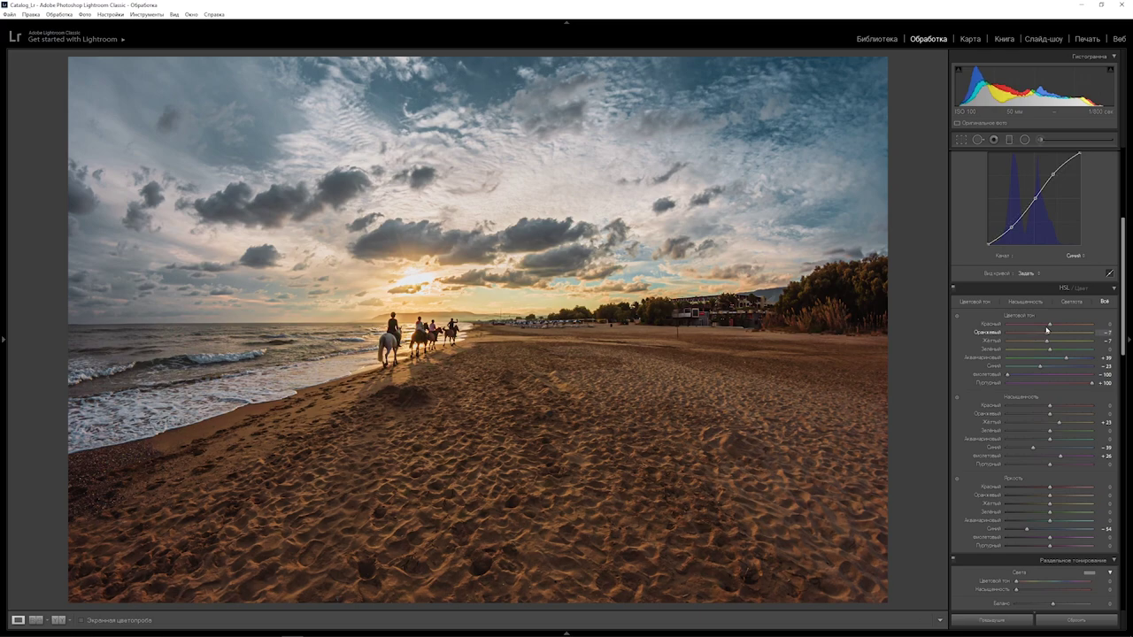
- Set Yellow Hue −35, lower Yellow Saturation, and raise Blue Luminance to −38
{"action": "left_click_drag", "start_coordinate": [1047, 341], "coordinate": [1035, 340]}
{"action": "mouse_move", "coordinate": [1059, 422]}
{"action": "left_mouse_down"}
{"action": "mouse_move", "coordinate": [1009, 425]}
{"action": "mouse_move", "coordinate": [1050, 427]}
{"action": "mouse_move", "coordinate": [1038, 449]}
{"action": "left_mouse_up"}
{"action": "left_click_drag", "start_coordinate": [1037, 526], "coordinate": [1033, 529]}
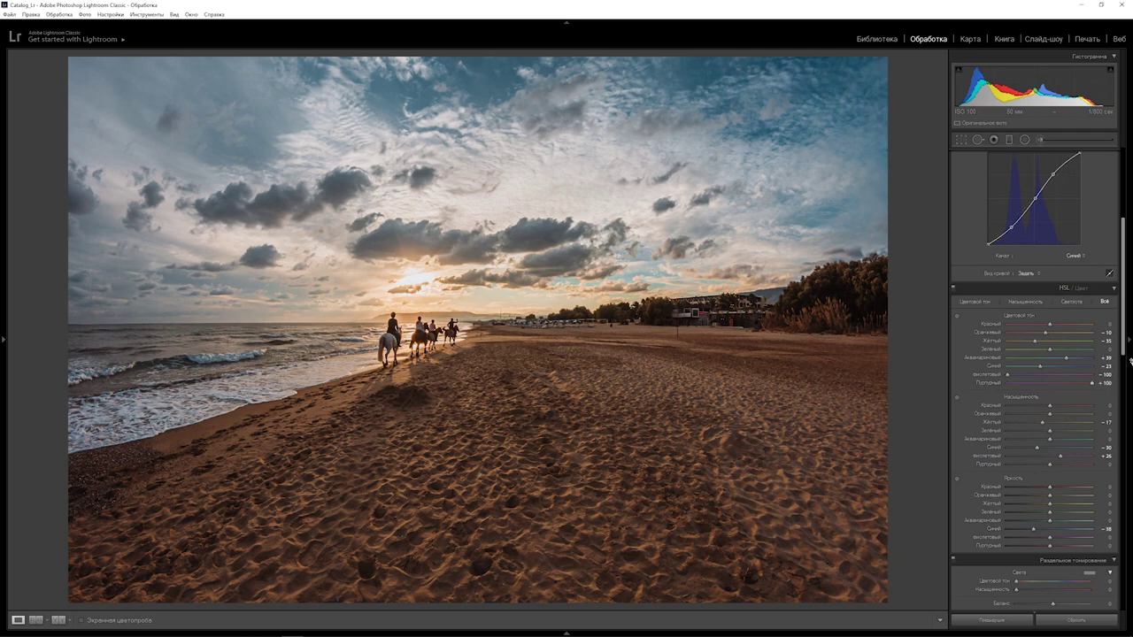
{"action": "scroll", "coordinate": [1124, 354], "scroll_direction": "down", "scroll_amount": 5}
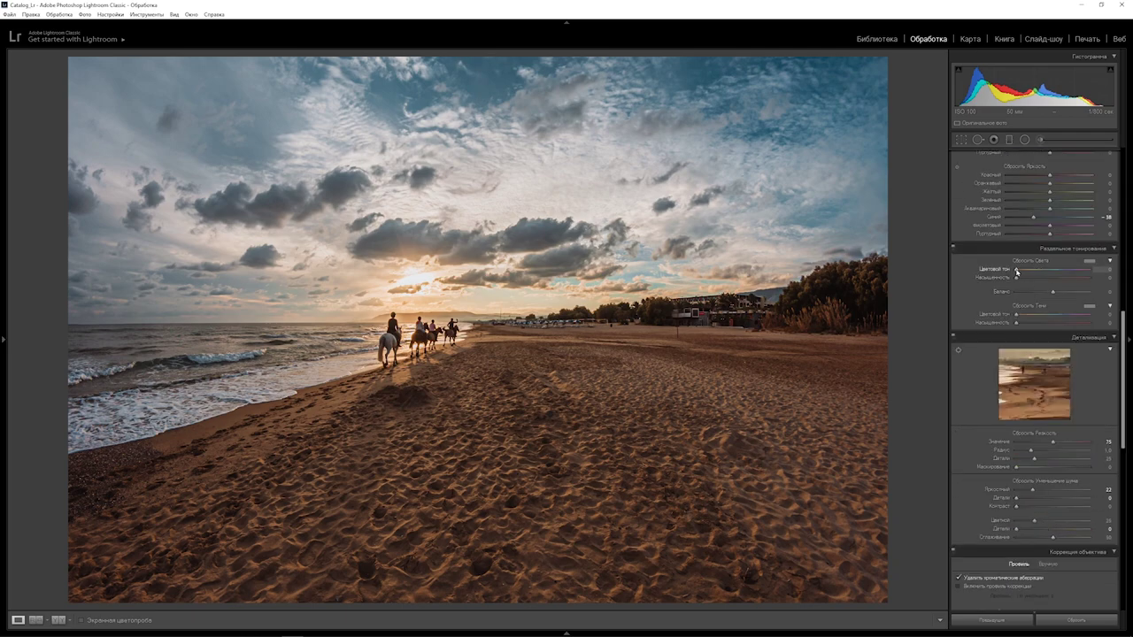
- Split-tone the highlights to hue about 57 at saturation 33 and the shadows to hue about 220
{"action": "left_click_drag", "start_coordinate": [1016, 272], "coordinate": [1040, 277]}
{"action": "mouse_move", "coordinate": [1016, 314]}
{"action": "left_mouse_down"}
{"action": "mouse_move", "coordinate": [1063, 313]}
{"action": "mouse_move", "coordinate": [1025, 322]}
{"action": "left_mouse_up"}
{"action": "left_click_drag", "start_coordinate": [1120, 351], "coordinate": [1117, 206]}
- Nudge the Basic panel Shadows slider from +58 up to +59
{"action": "scroll", "coordinate": [1077, 254], "scroll_direction": "up", "scroll_amount": 1}
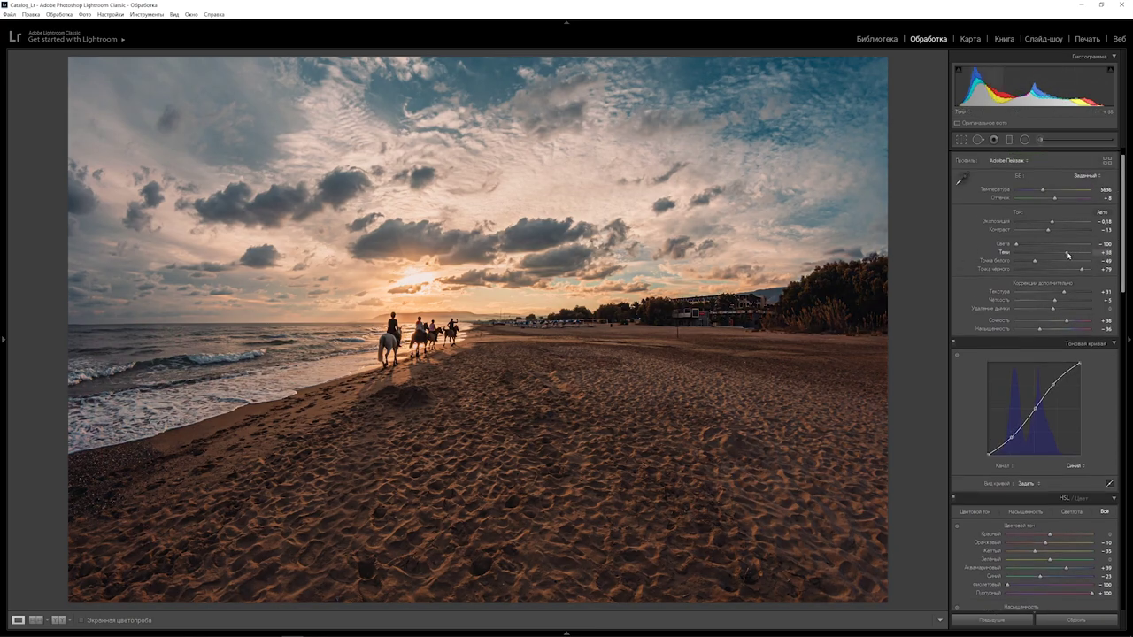
{"action": "left_click_drag", "start_coordinate": [1068, 255], "coordinate": [1071, 254]}
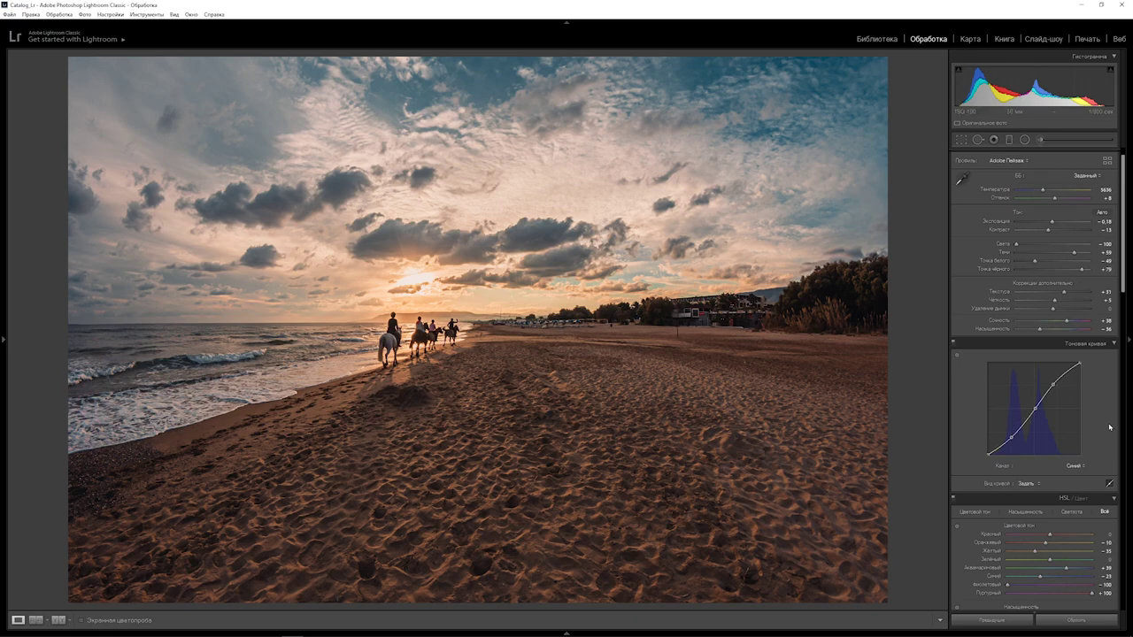
{"action": "scroll", "coordinate": [1035, 345], "scroll_direction": "down", "scroll_amount": 3}
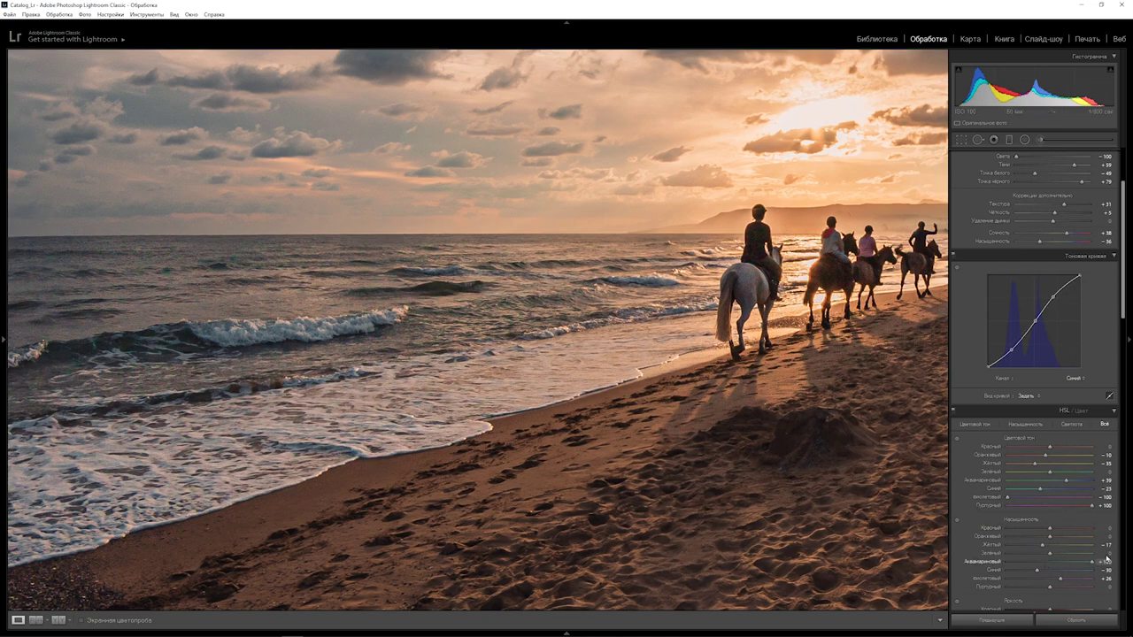
- Ease the HSL Aqua saturation slightly, to -61
{"action": "left_click_drag", "start_coordinate": [1024, 560], "coordinate": [1025, 561]}
{"action": "scroll", "coordinate": [1089, 284], "scroll_direction": "up", "scroll_amount": 2}
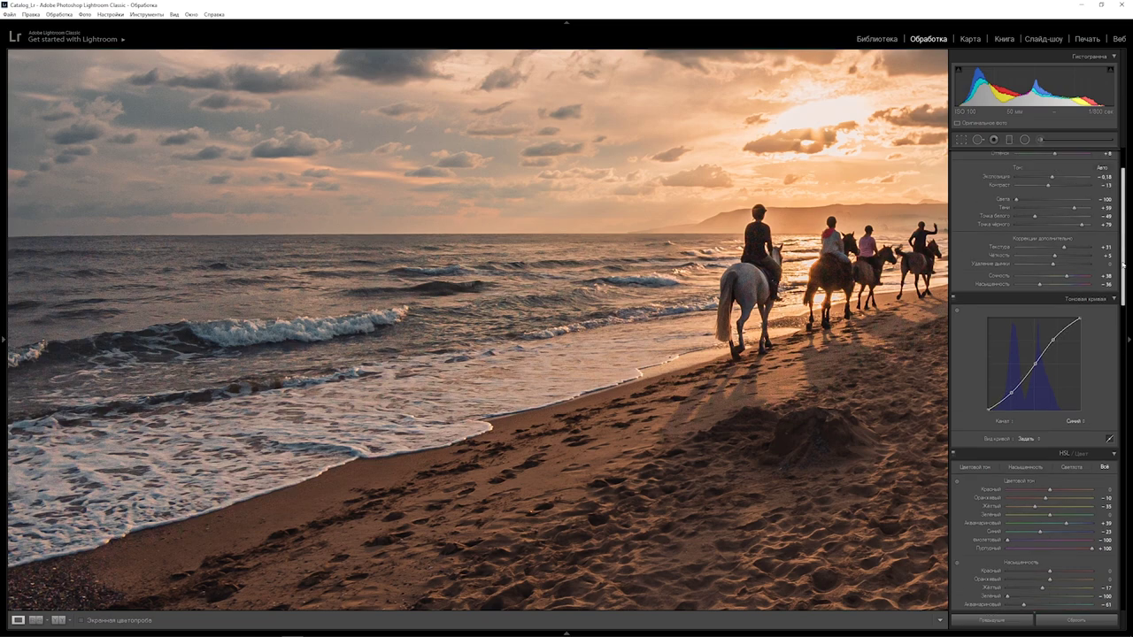
{"action": "scroll", "coordinate": [1084, 282], "scroll_direction": "up", "scroll_amount": 2}
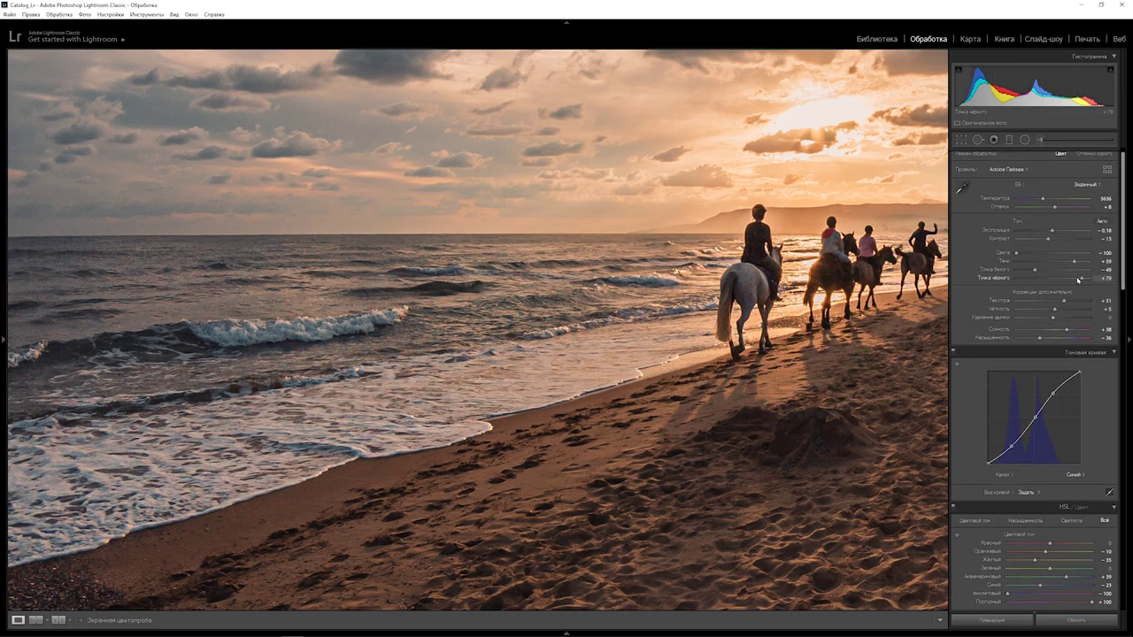
- Lower Blacks in the Basic panel from +79 to +61
{"action": "left_click_drag", "start_coordinate": [1078, 280], "coordinate": [1073, 279]}
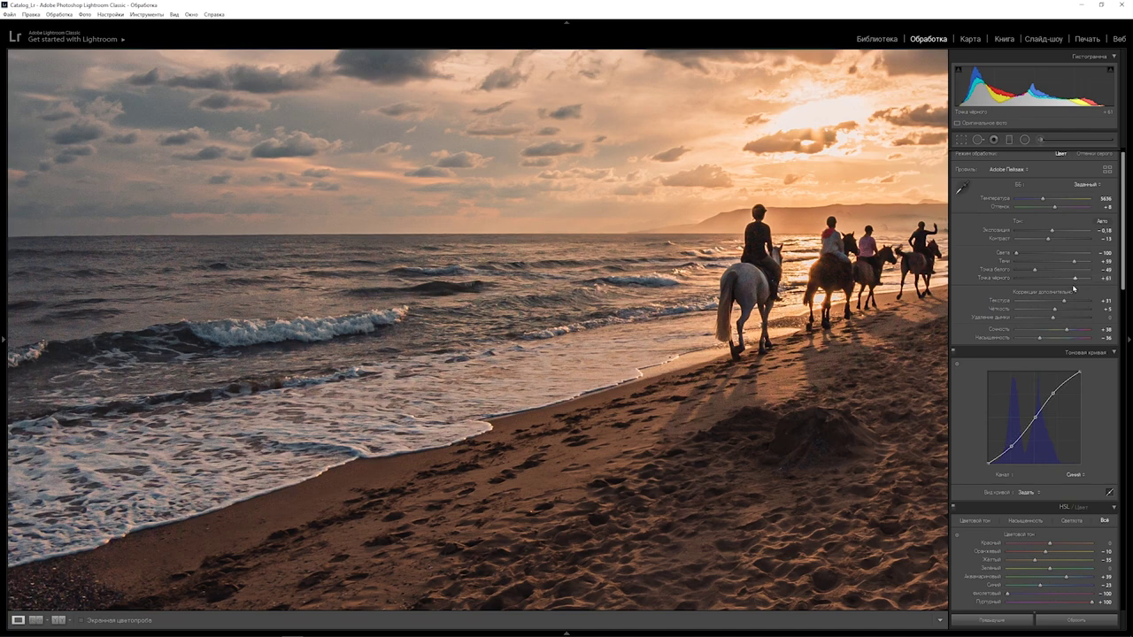
{"action": "scroll", "coordinate": [1074, 289], "scroll_direction": "down", "scroll_amount": 2}
{"action": "scroll", "coordinate": [1078, 306], "scroll_direction": "down", "scroll_amount": 2}
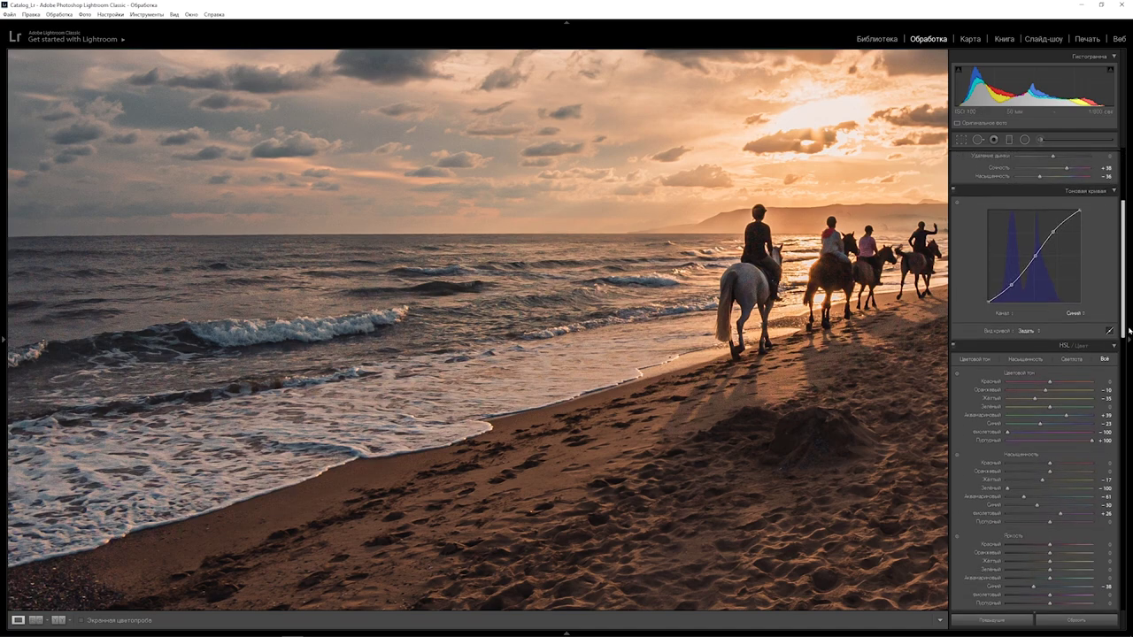
- Add a low point and a midtone point to the red tone curve
{"action": "left_click", "coordinate": [1075, 313]}
{"action": "left_click", "coordinate": [1027, 328]}
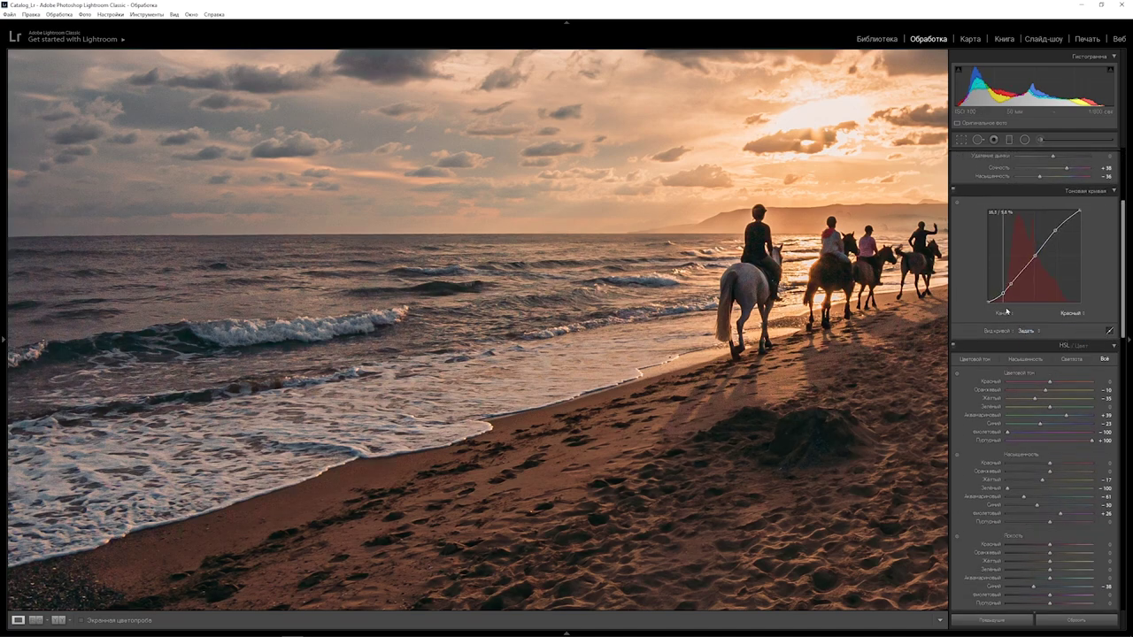
{"action": "left_click_drag", "start_coordinate": [1010, 287], "coordinate": [1013, 284]}
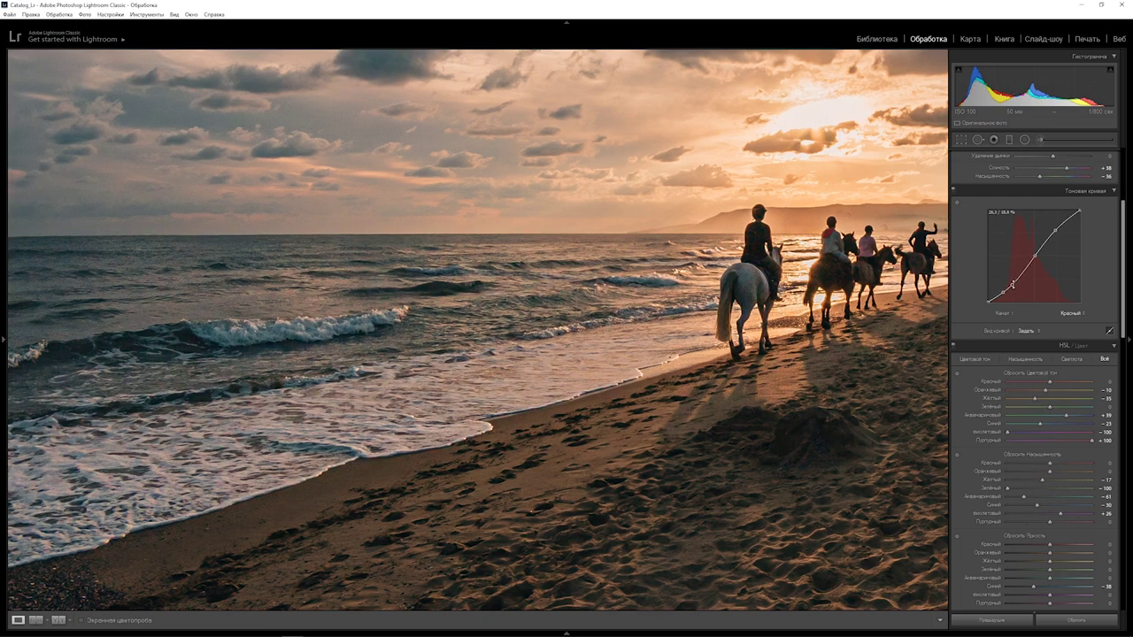
{"action": "left_click", "coordinate": [1025, 269]}
- Add and adjust a low point and a midtone point on the green tone curve
{"action": "left_click", "coordinate": [1073, 313]}
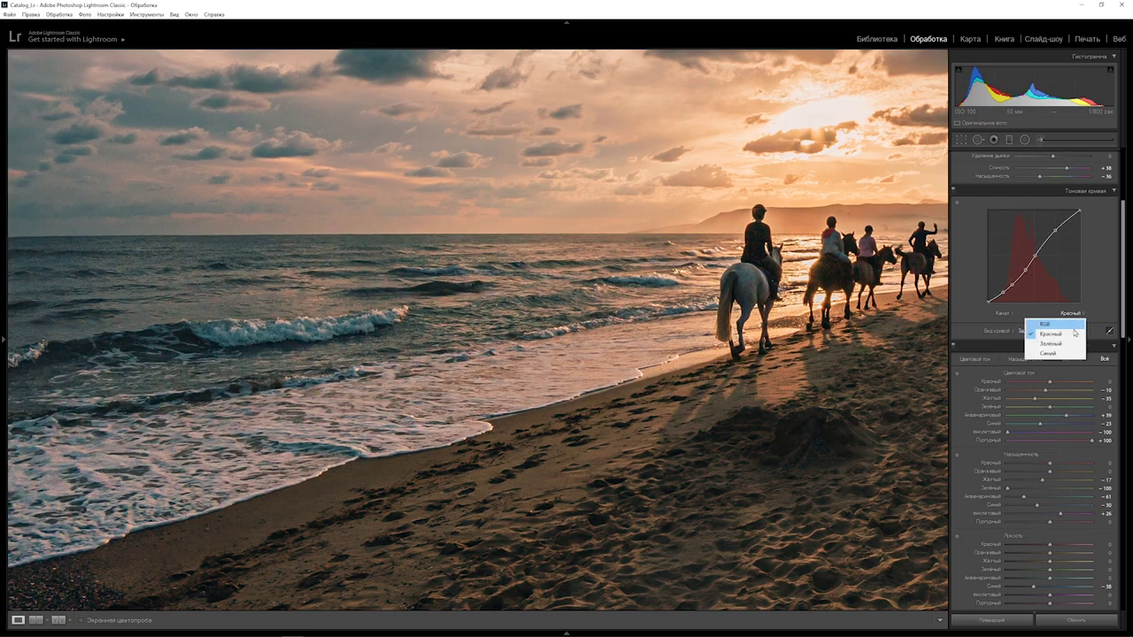
{"action": "left_click", "coordinate": [1049, 341]}
{"action": "left_click_drag", "start_coordinate": [1011, 289], "coordinate": [1013, 285]}
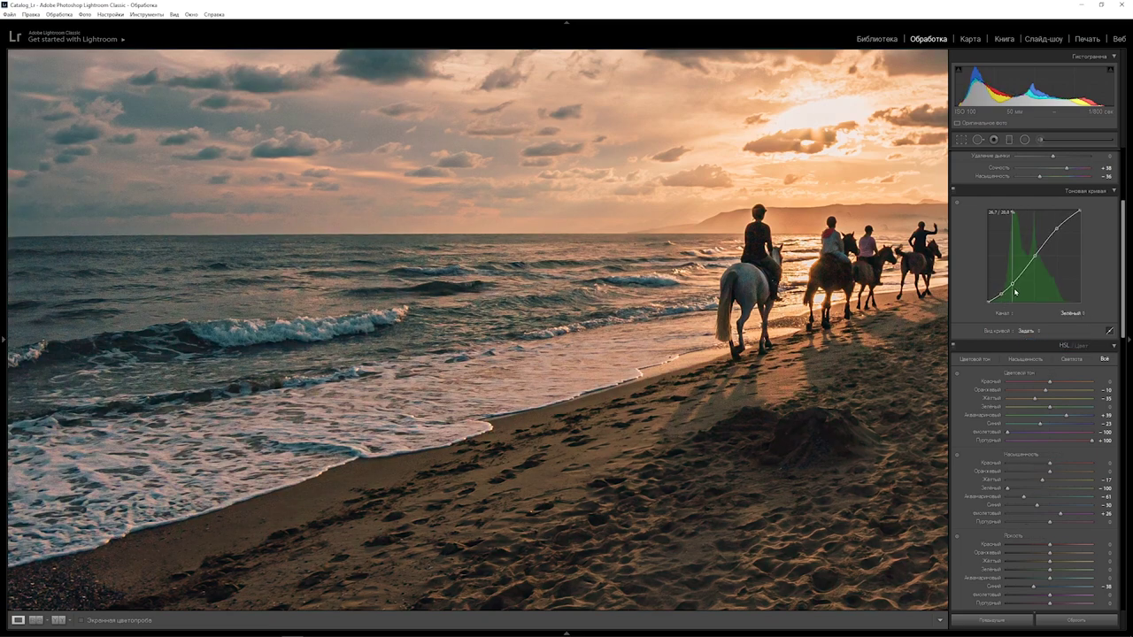
{"action": "left_click", "coordinate": [1028, 267]}
- Add and lift a midtone point on the blue tone curve
{"action": "left_click", "coordinate": [1073, 314]}
{"action": "left_click", "coordinate": [1049, 352]}
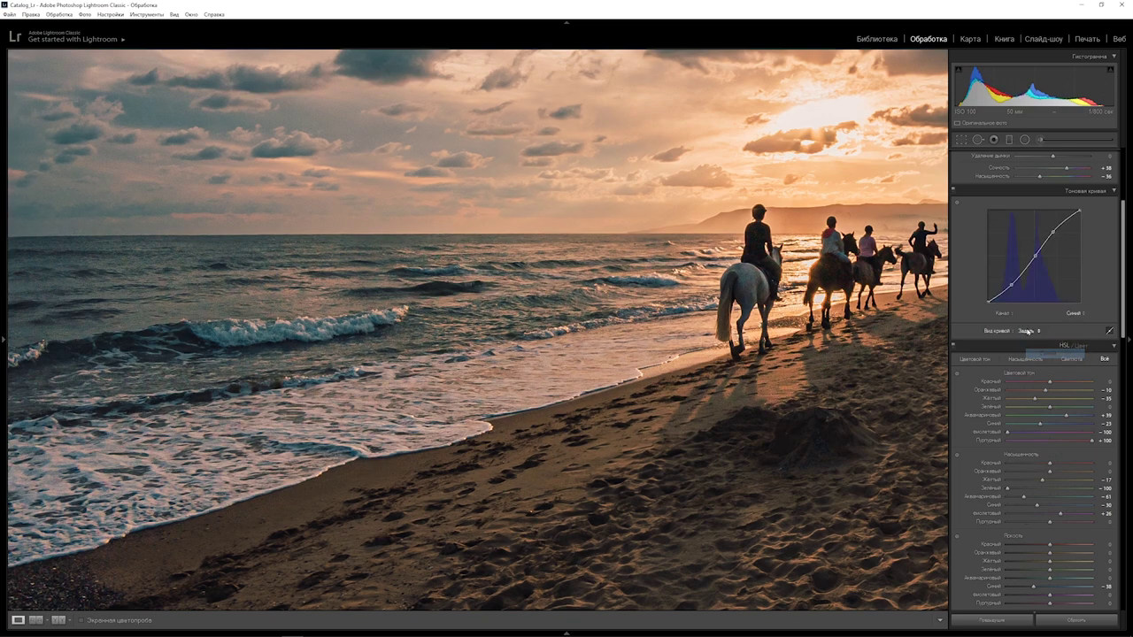
{"action": "left_click_drag", "start_coordinate": [1027, 263], "coordinate": [1028, 270]}
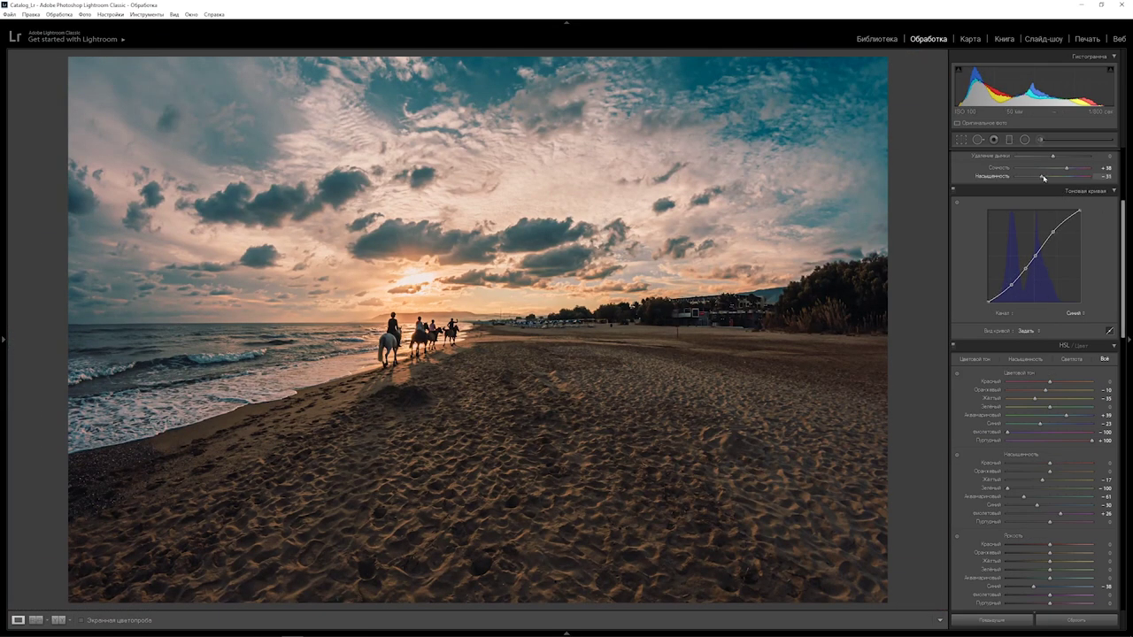
- Raise Basic Saturation from -36 to about -9
{"action": "left_click_drag", "start_coordinate": [1039, 176], "coordinate": [1051, 177]}
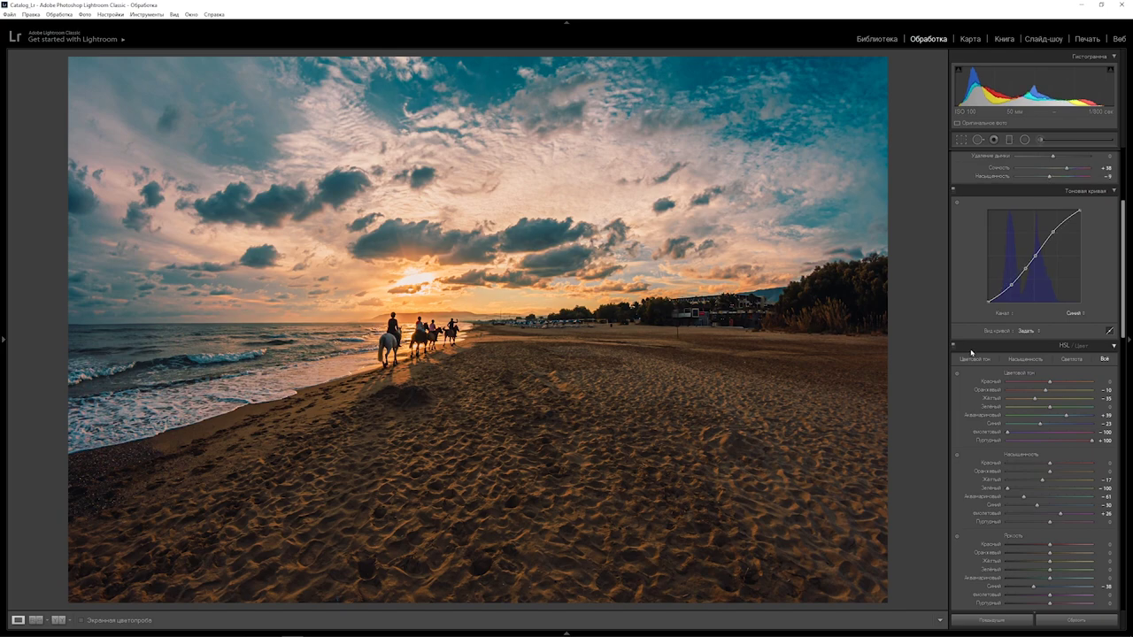
{"action": "scroll", "coordinate": [1126, 296], "scroll_direction": "up", "scroll_amount": 3}
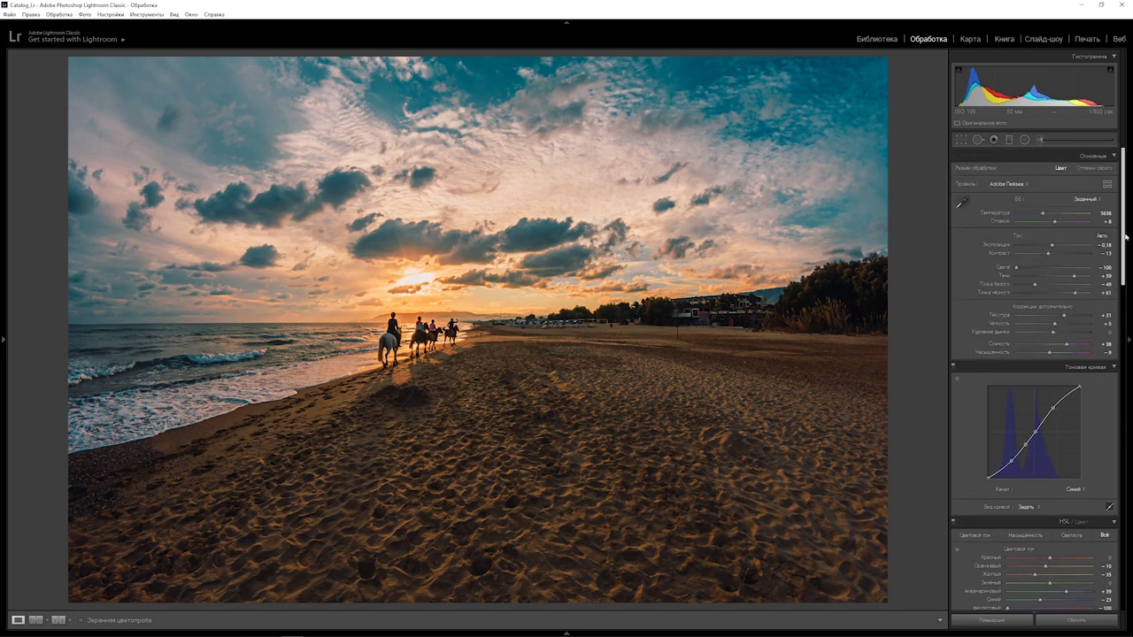
- Replace a blue tone curve point and mute HSL Blue saturation to -92
{"action": "scroll", "coordinate": [1126, 317], "scroll_direction": "down", "scroll_amount": 3}
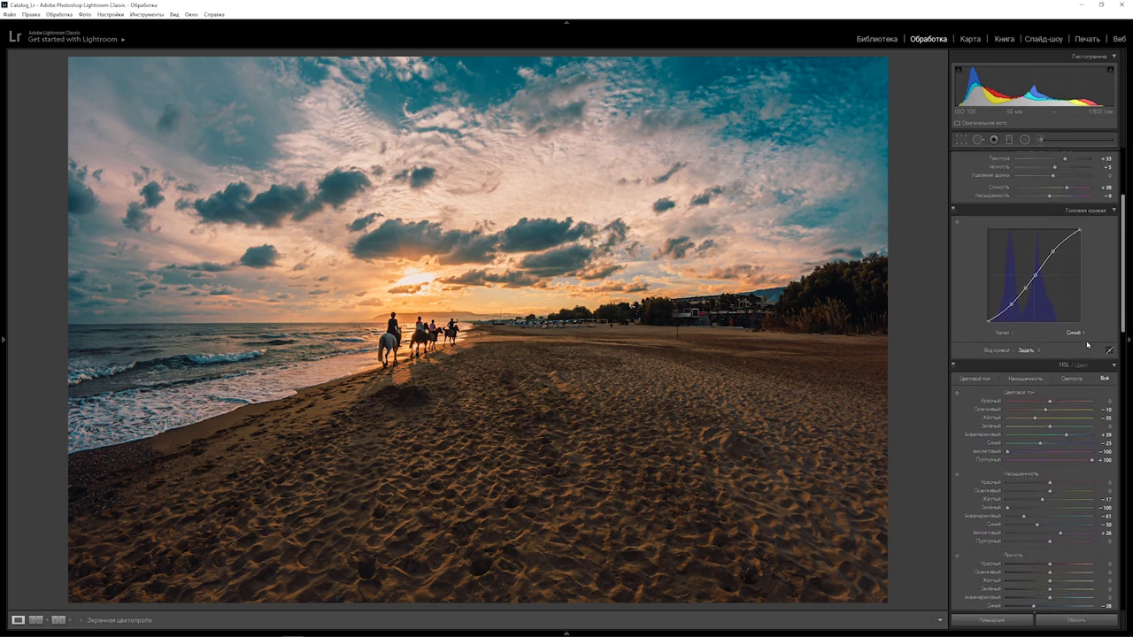
{"action": "key", "text": "alt"}
{"action": "left_click_drag", "start_coordinate": [1000, 313], "coordinate": [965, 319]}
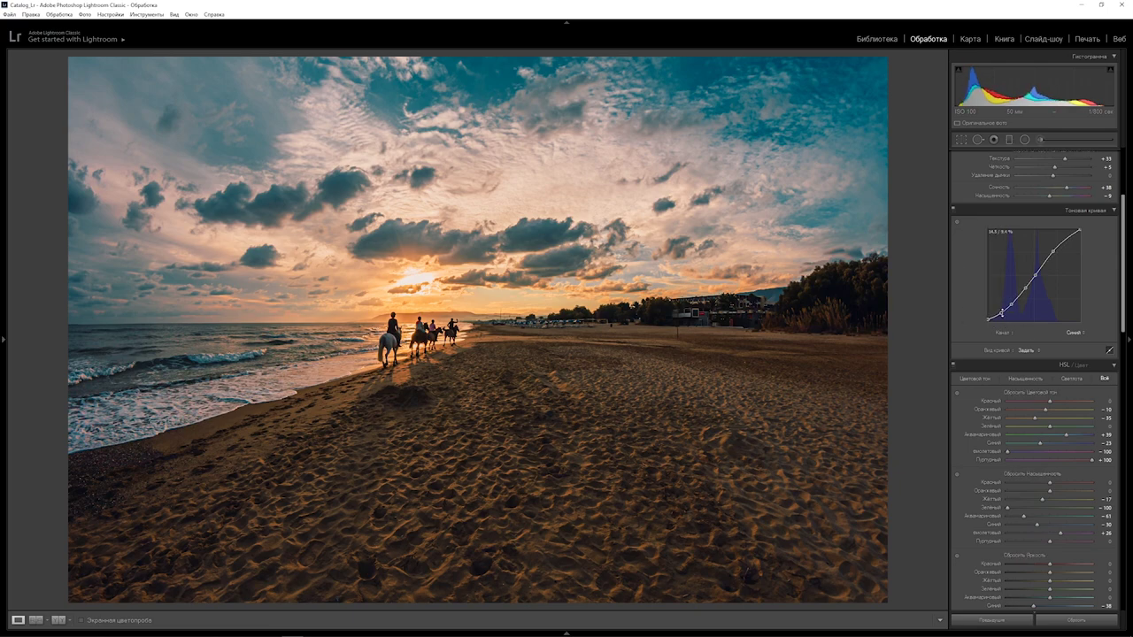
{"action": "left_click_drag", "start_coordinate": [1024, 290], "coordinate": [1026, 292]}
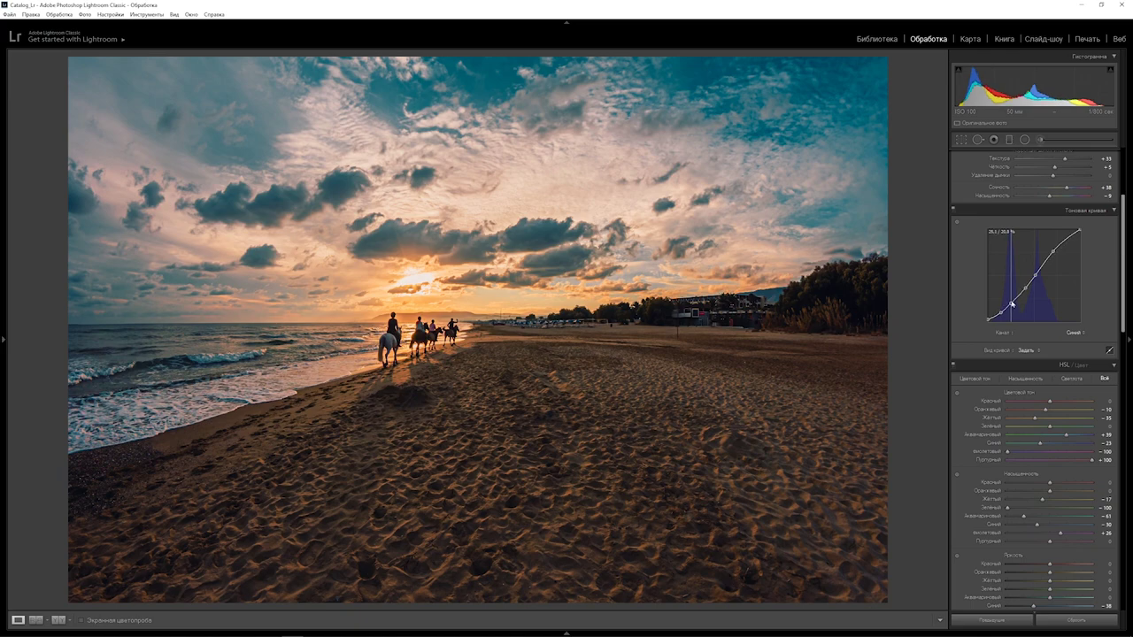
{"action": "scroll", "coordinate": [1027, 292], "scroll_direction": "down", "scroll_amount": 3}
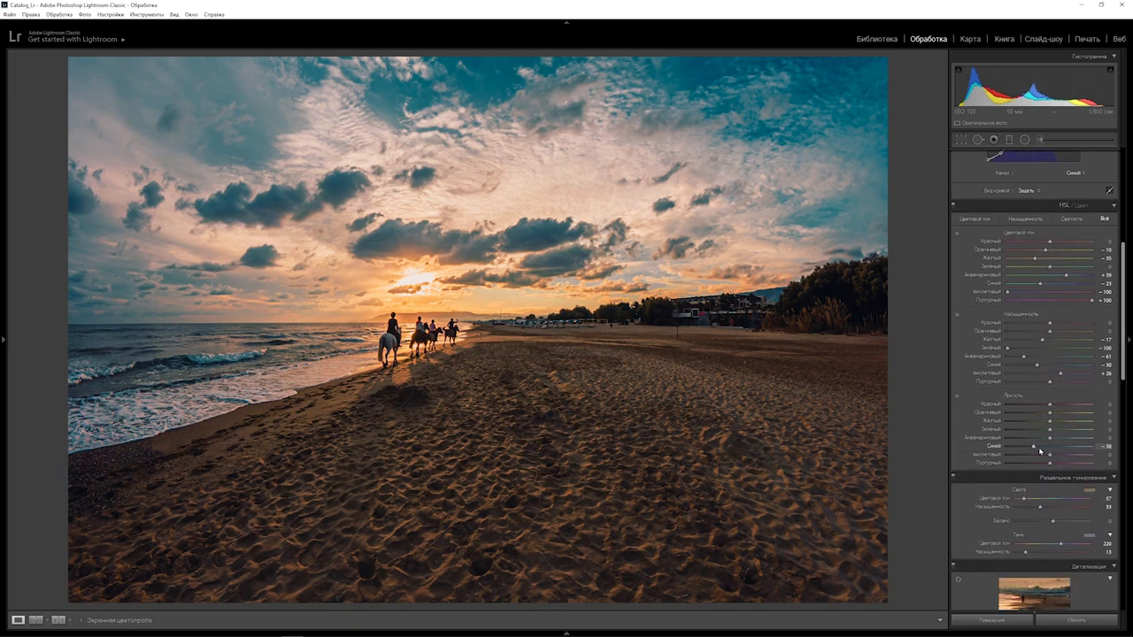
{"action": "mouse_move", "coordinate": [1037, 364]}
{"action": "left_mouse_down"}
{"action": "mouse_move", "coordinate": [1014, 360]}
{"action": "mouse_move", "coordinate": [1052, 326]}
{"action": "left_mouse_up"}
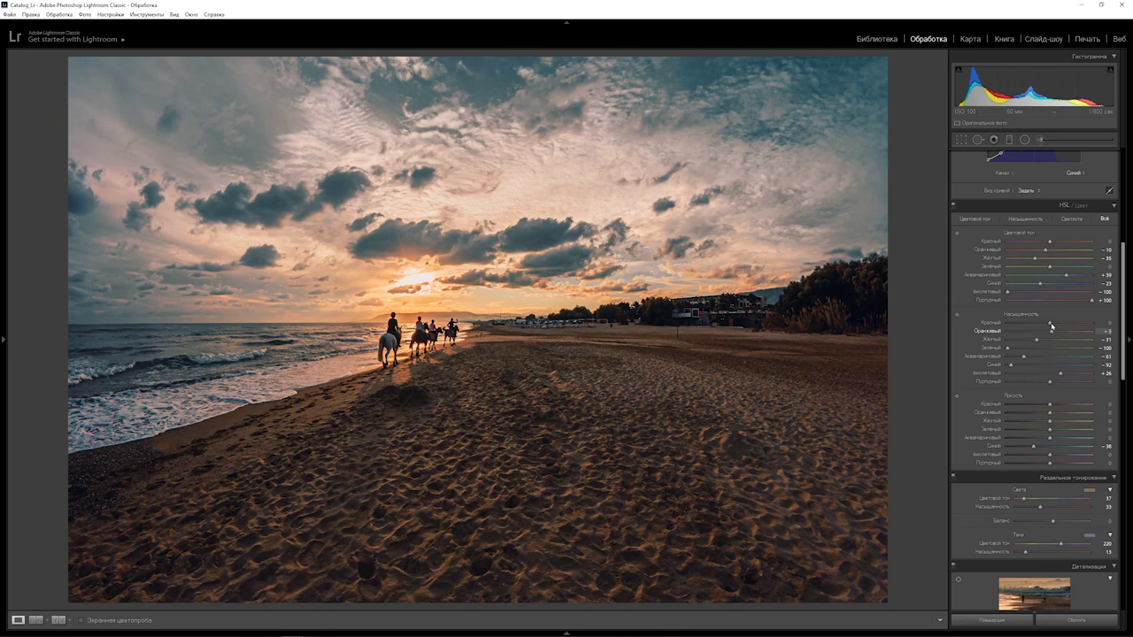
- Reset Dehaze to 0 and lift Blacks from +61 to +67
{"action": "scroll", "coordinate": [1054, 301], "scroll_direction": "up", "scroll_amount": 5}
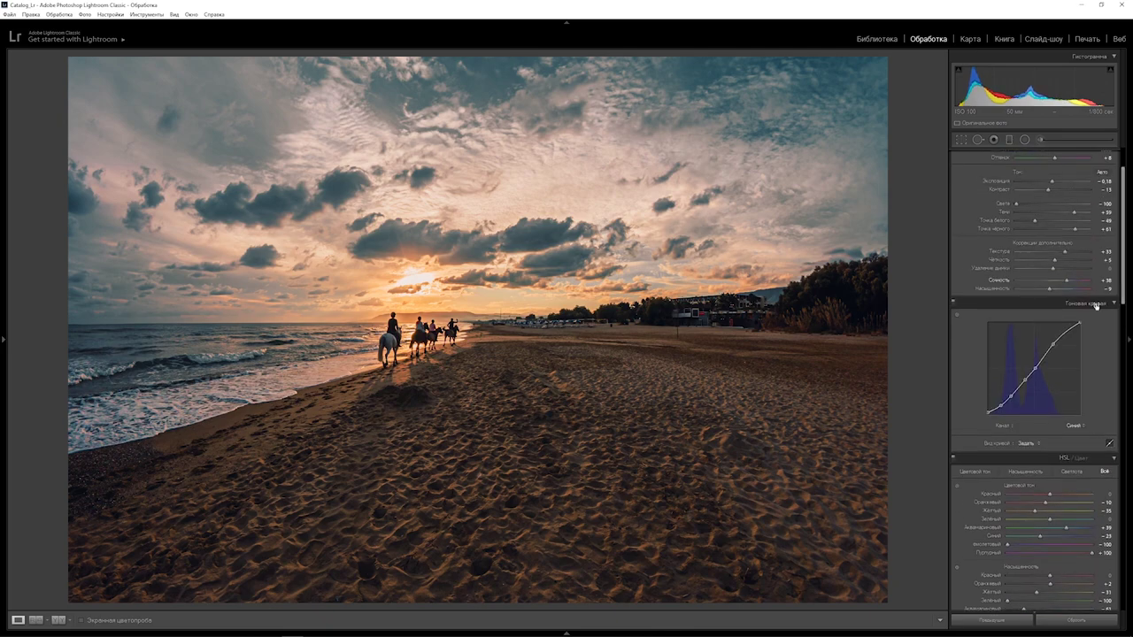
{"action": "left_click_drag", "start_coordinate": [1055, 268], "coordinate": [1071, 268]}
{"action": "double_click", "coordinate": [1072, 269]}
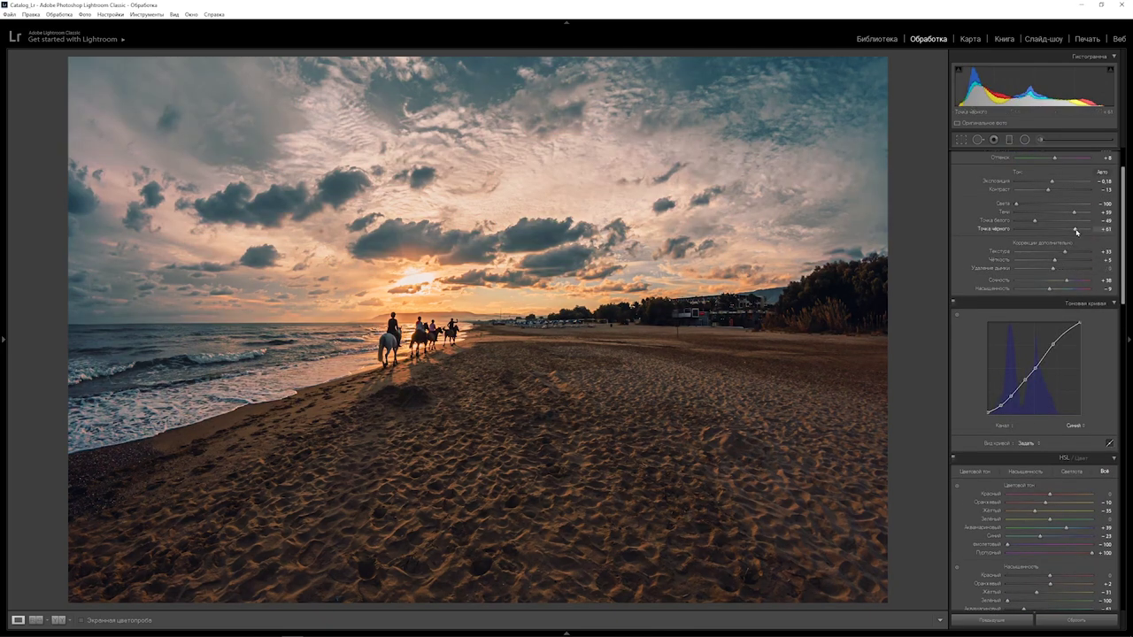
{"action": "left_click_drag", "start_coordinate": [1075, 228], "coordinate": [1078, 230]}
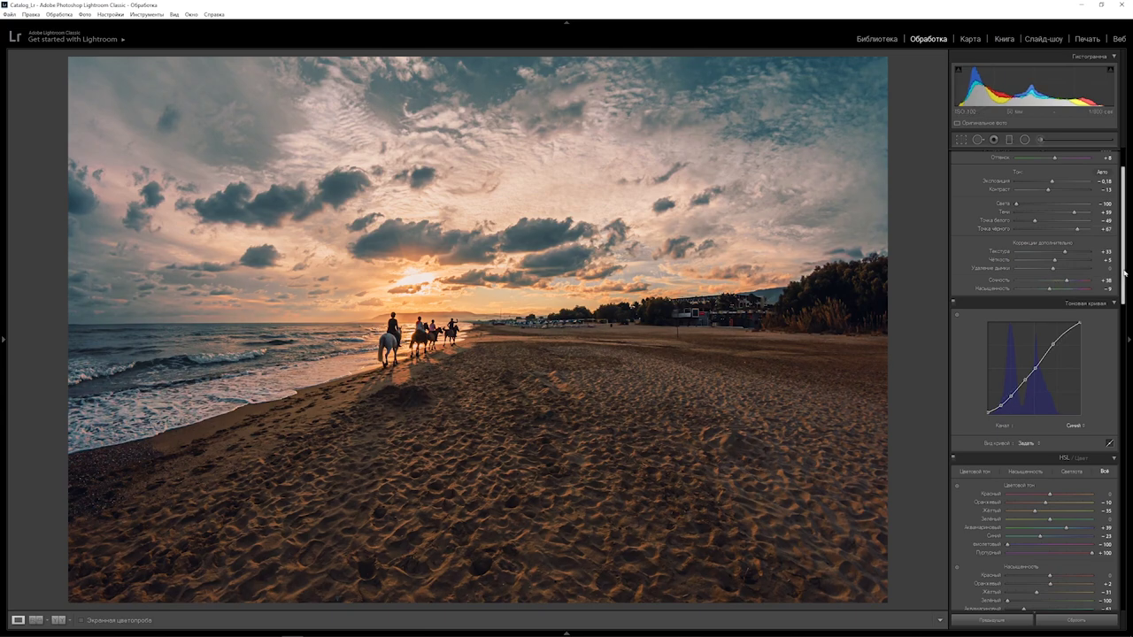
{"action": "scroll", "coordinate": [1071, 292], "scroll_direction": "down", "scroll_amount": 5}
- Paint a desaturating brush adjustment along the shoreline waves
{"action": "left_click", "coordinate": [1041, 139]}
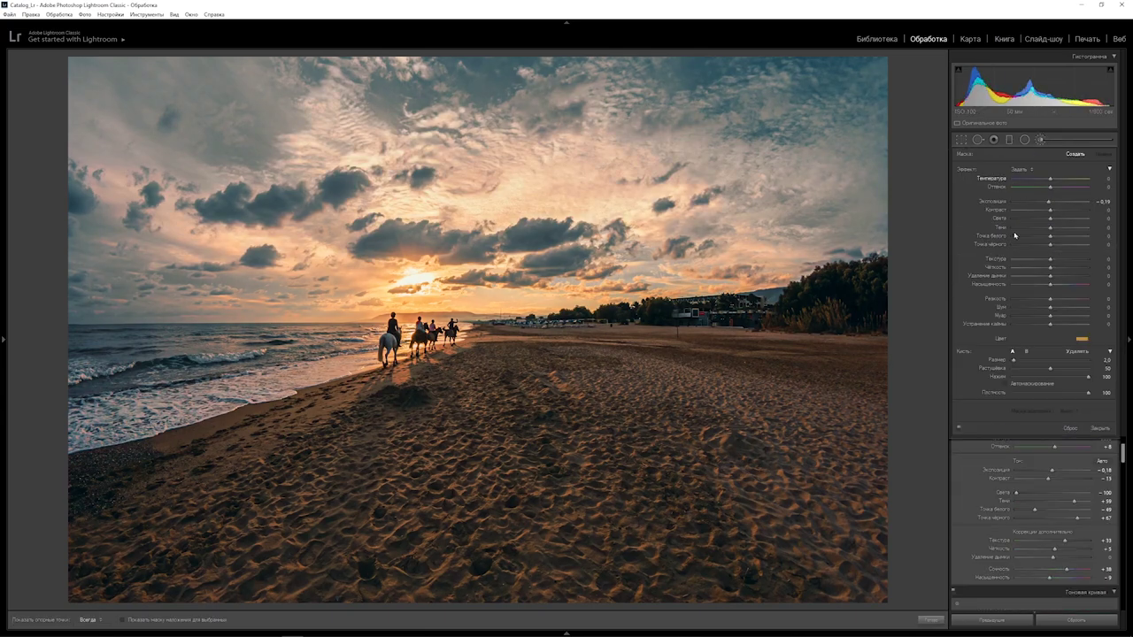
{"action": "left_click_drag", "start_coordinate": [1050, 284], "coordinate": [1035, 284]}
{"action": "left_click_drag", "start_coordinate": [353, 362], "coordinate": [252, 389]}
- Adjust the brush tint, toggle edit pin visibility and shrink the brush size
{"action": "left_click", "coordinate": [1082, 338]}
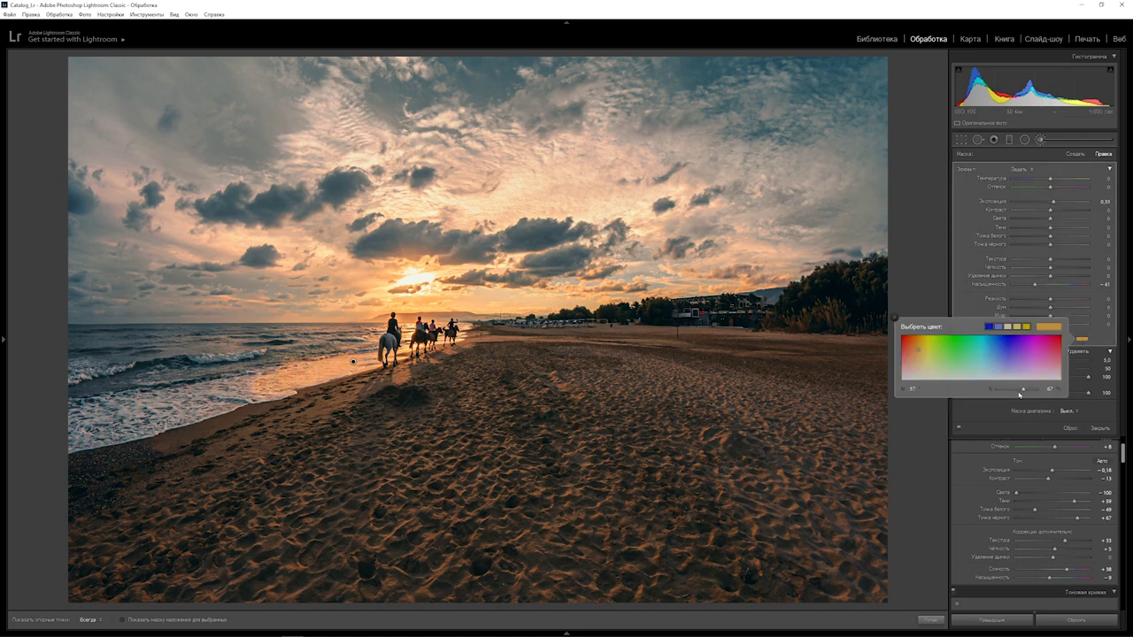
{"action": "key", "text": "h"}
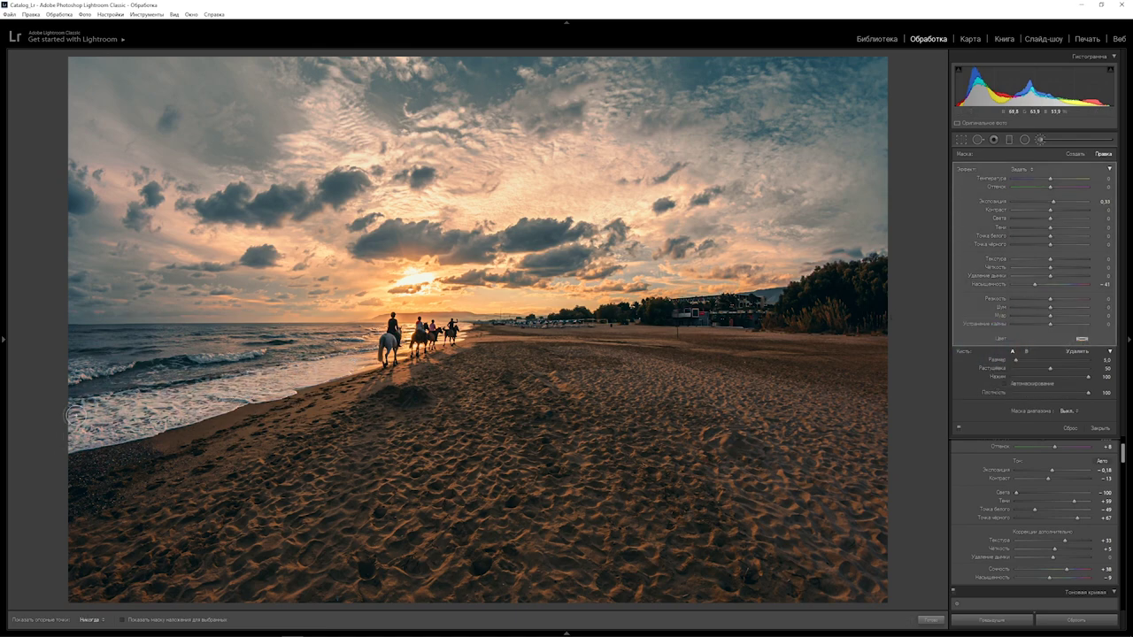
{"action": "key", "text": "h"}
{"action": "key", "text": "h"}
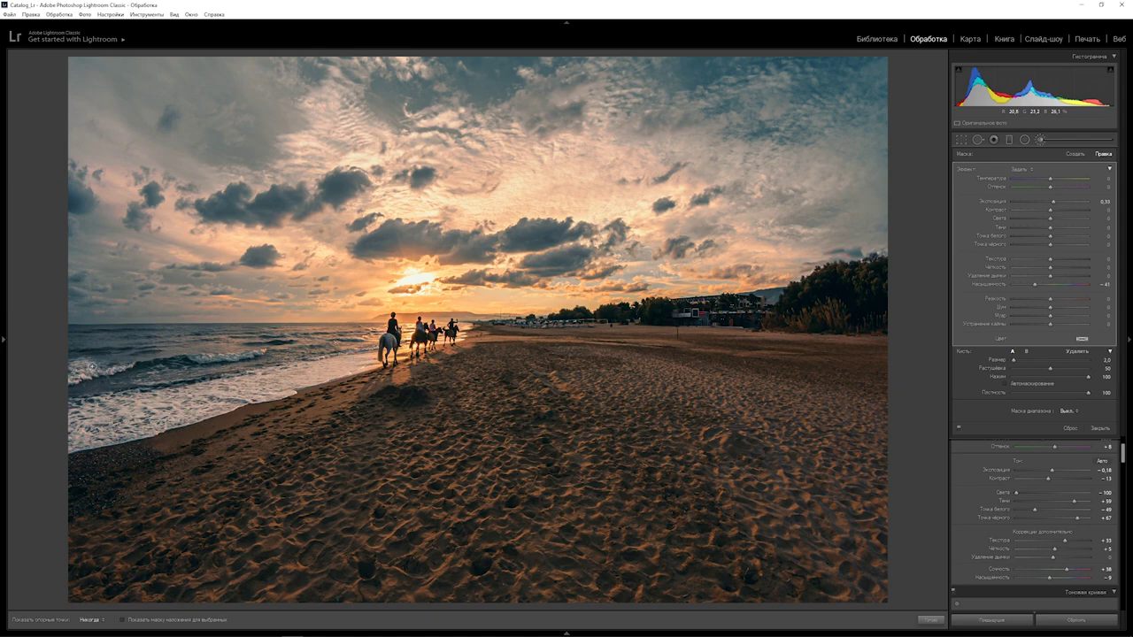
{"action": "key", "text": "h"}
{"action": "key", "text": "bracketleft"}
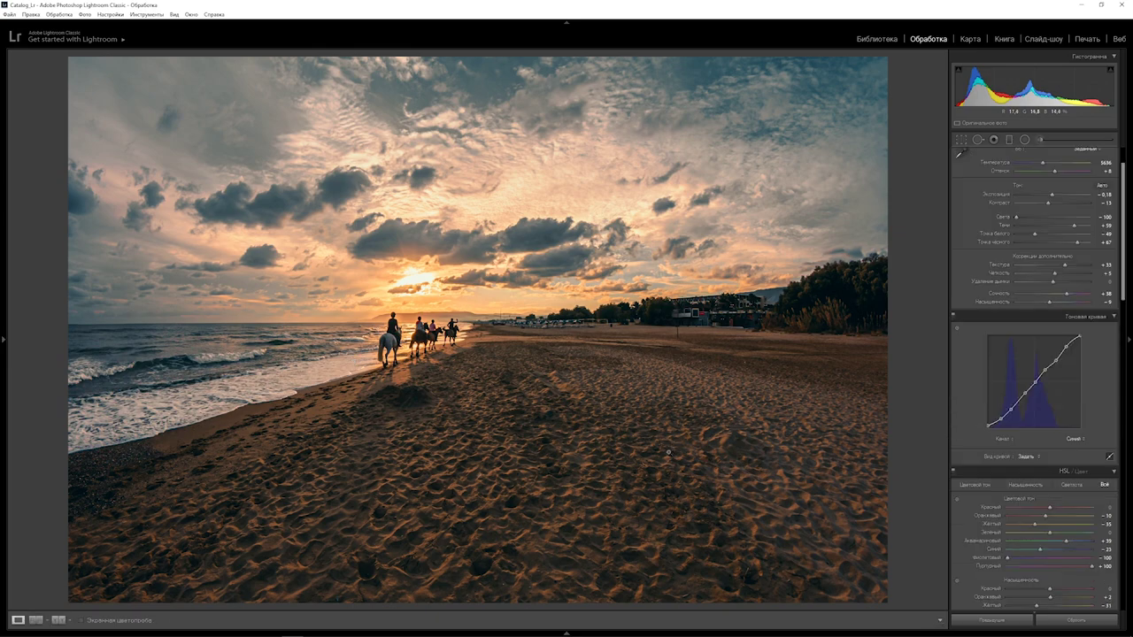
- Add an inverted radial light-beam mask around the sun and a graduated filter across the beach
{"action": "key", "text": "shift+m"}
{"action": "mouse_move", "coordinate": [604, 369]}
{"action": "left_mouse_down"}
{"action": "mouse_move", "coordinate": [586, 434]}
{"action": "mouse_move", "coordinate": [605, 445]}
{"action": "left_mouse_up"}
{"action": "left_click", "coordinate": [1035, 364]}
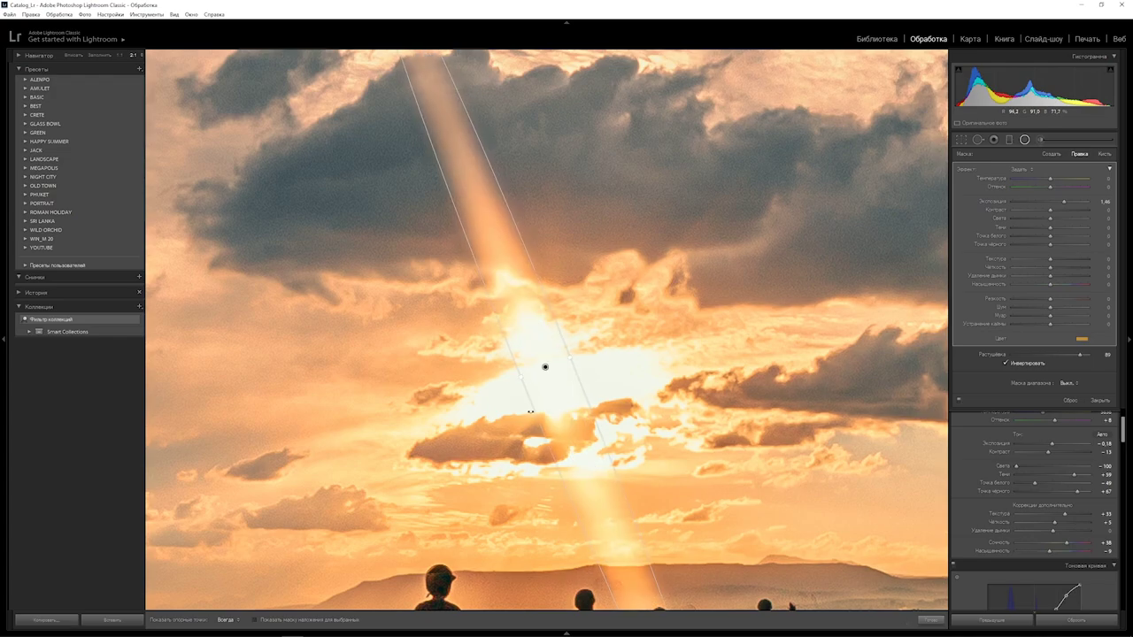
{"action": "key", "text": "z"}
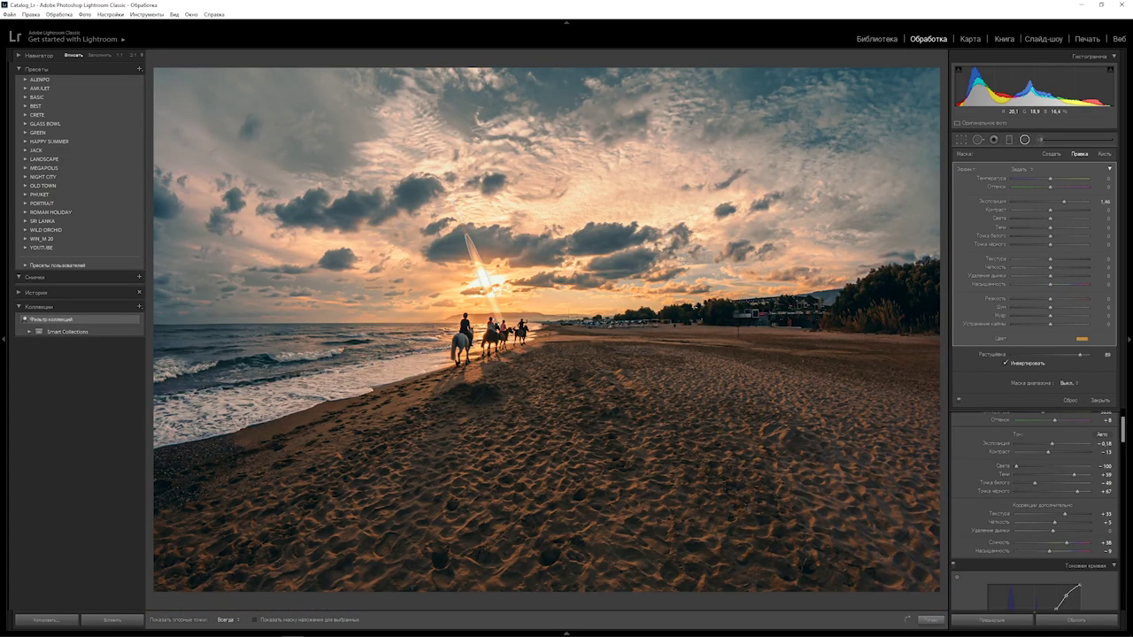
{"action": "left_click_drag", "start_coordinate": [516, 357], "coordinate": [509, 316]}
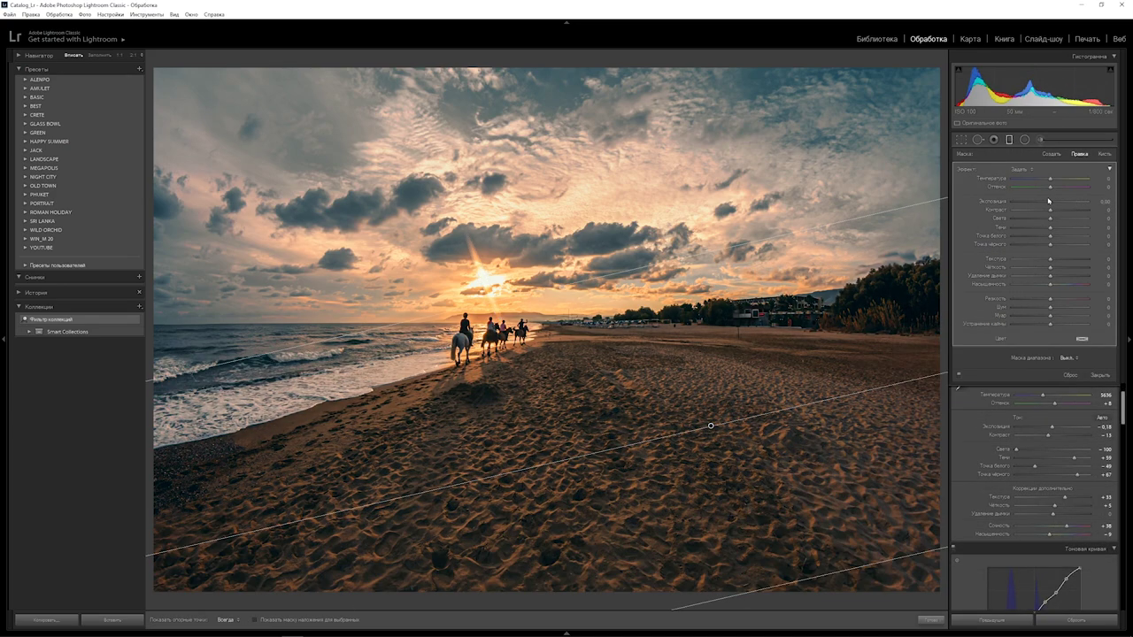
{"action": "mouse_move", "coordinate": [1050, 227]}
{"action": "left_mouse_down"}
{"action": "mouse_move", "coordinate": [1035, 228]}
{"action": "mouse_move", "coordinate": [1071, 259]}
{"action": "mouse_move", "coordinate": [1053, 269]}
{"action": "left_mouse_up"}
{"action": "key", "text": "m"}
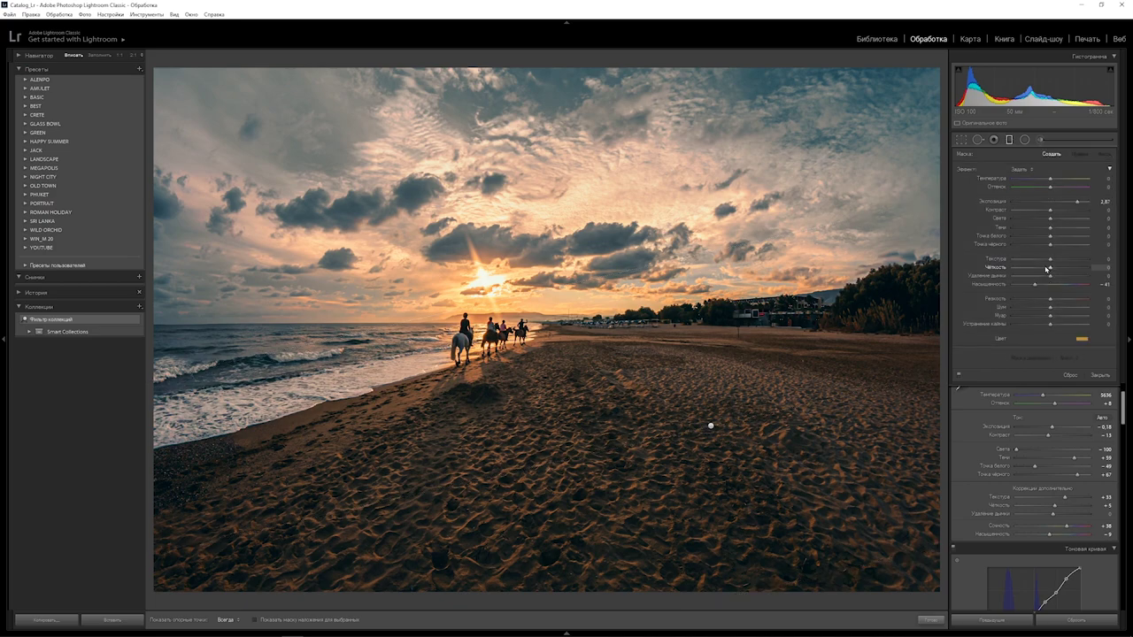
- Cool Temperature to 5273 and lower Contrast to -26, comparing against the original
{"action": "left_click_drag", "start_coordinate": [1042, 169], "coordinate": [1040, 168]}
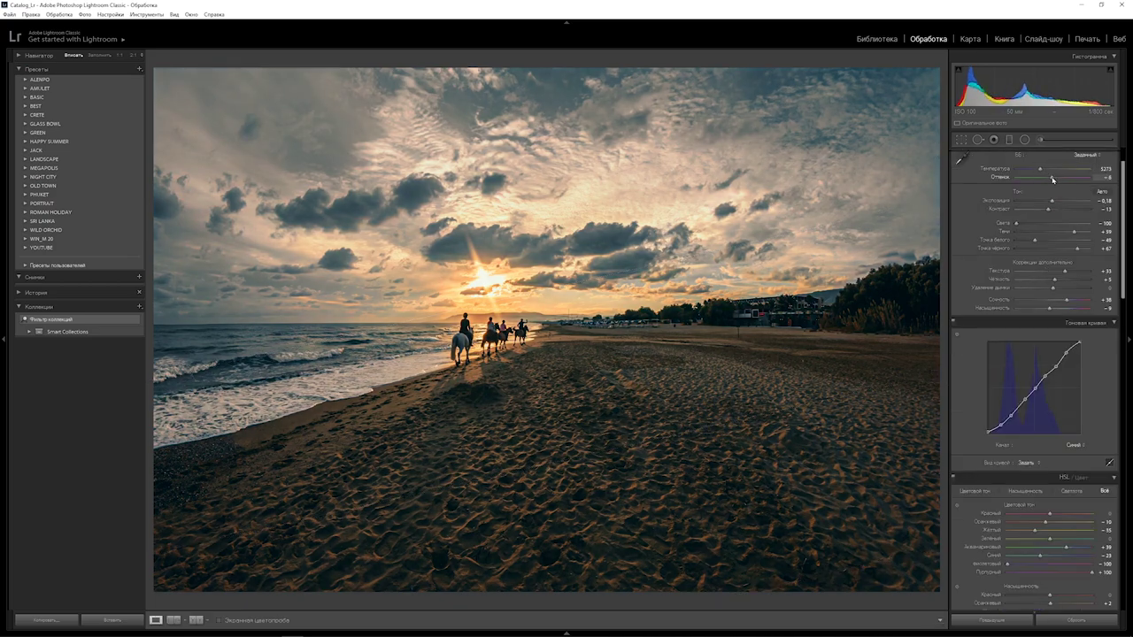
{"action": "left_click_drag", "start_coordinate": [1048, 209], "coordinate": [1044, 209]}
{"action": "key", "text": "backslash"}
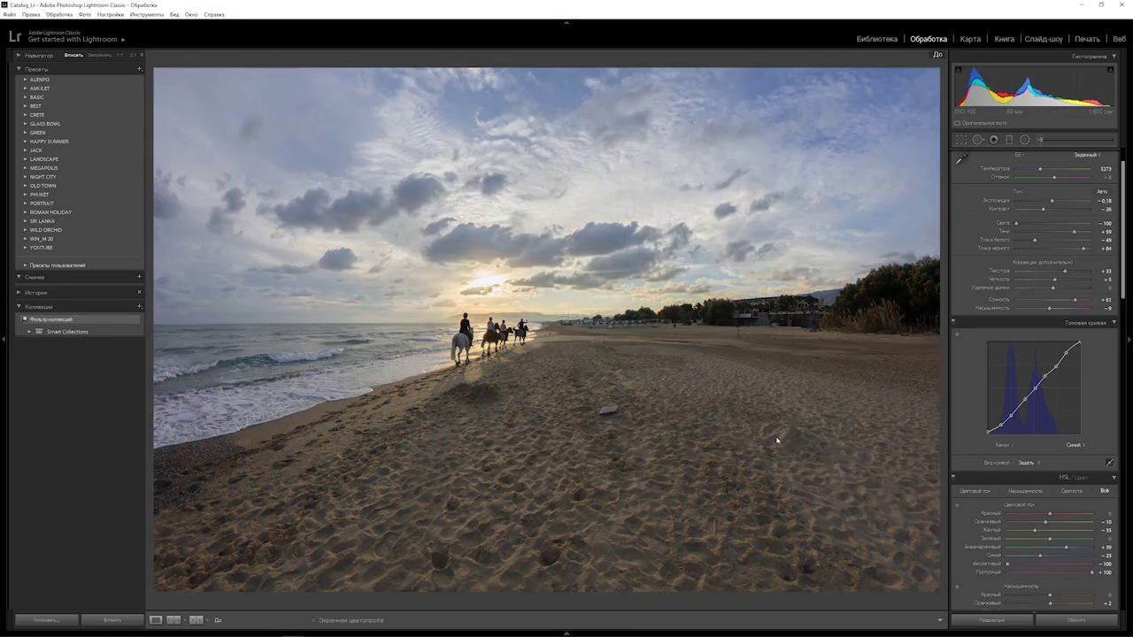
{"action": "key", "text": "backslash"}
- Save the current grading as a develop preset named 'Crete' in the CRETE group
{"action": "left_click", "coordinate": [37, 115]}
{"action": "left_click", "coordinate": [139, 68]}
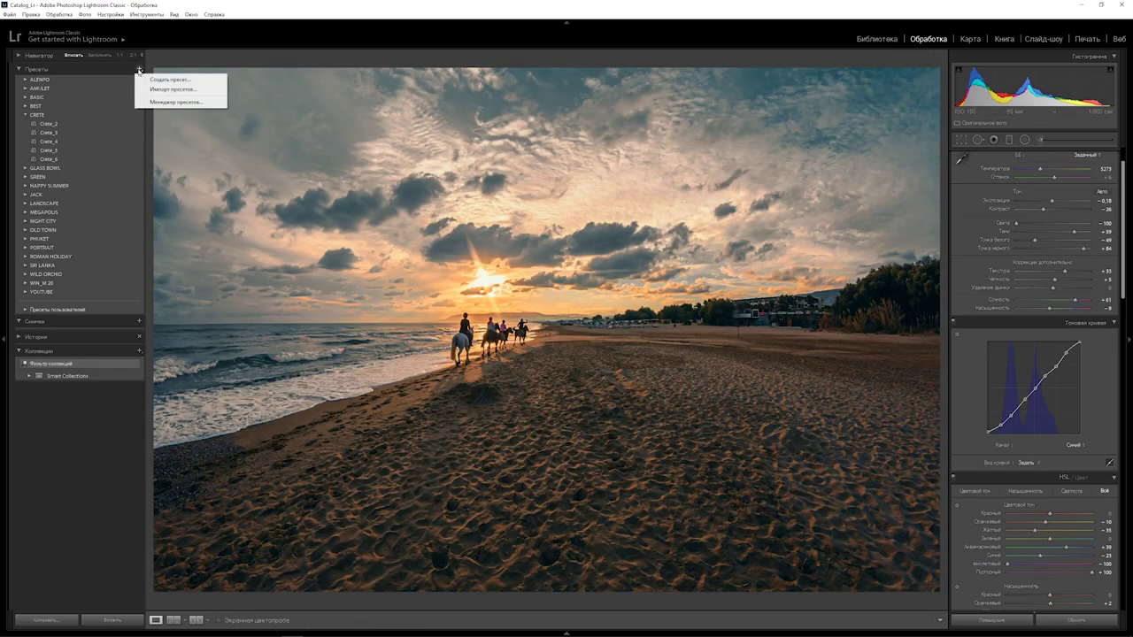
{"action": "left_click", "coordinate": [168, 78]}
{"action": "type", "text": "C"}
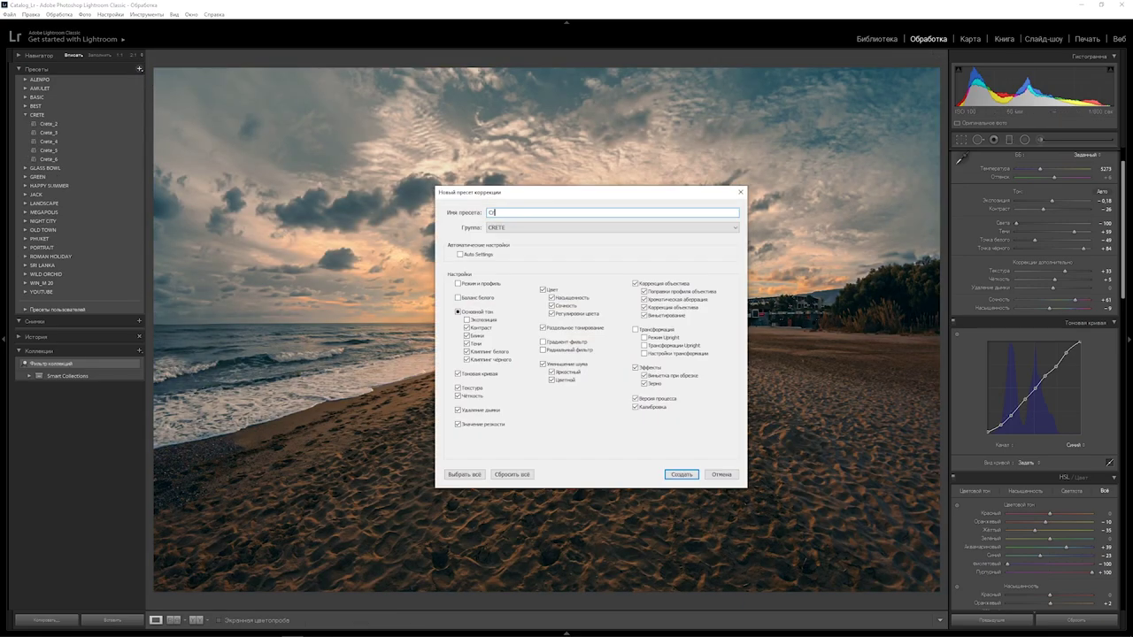
{"action": "type", "text": "rete_1"}
{"action": "left_click", "coordinate": [682, 475]}
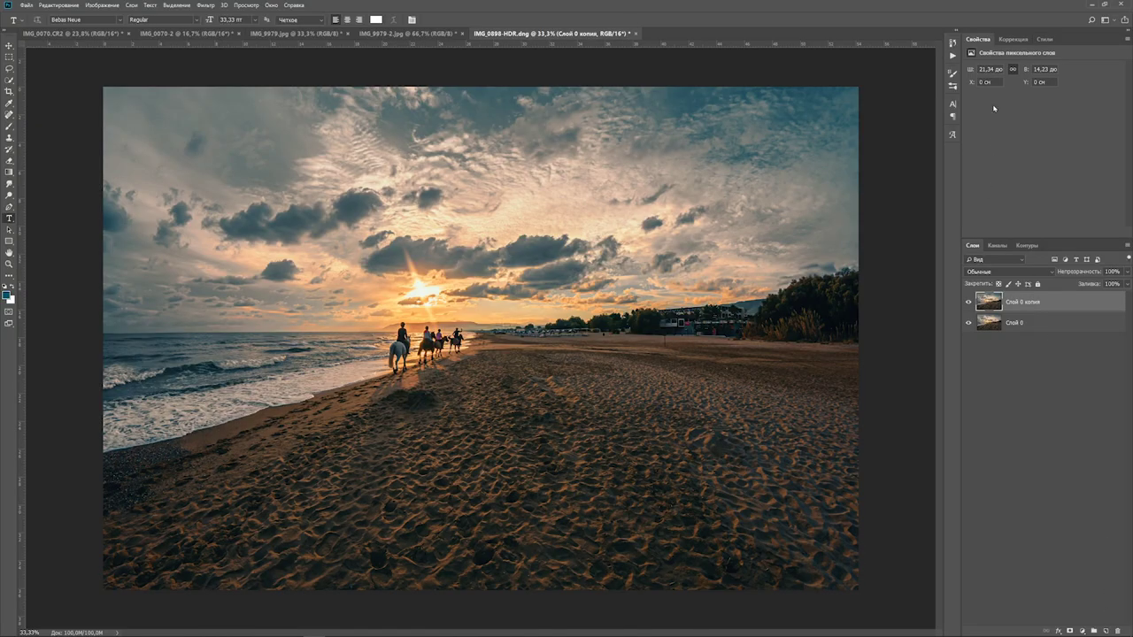
- Run the Silver action from the Actions panel
{"action": "left_click", "coordinate": [953, 55]}
{"action": "left_click", "coordinate": [850, 158]}
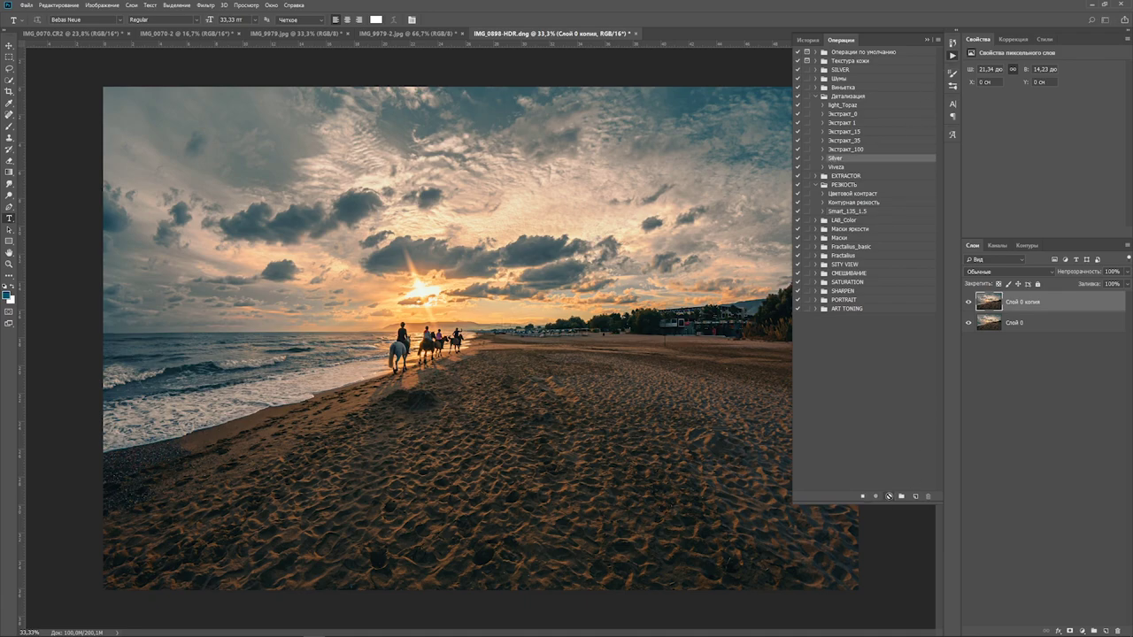
{"action": "left_click", "coordinate": [888, 496]}
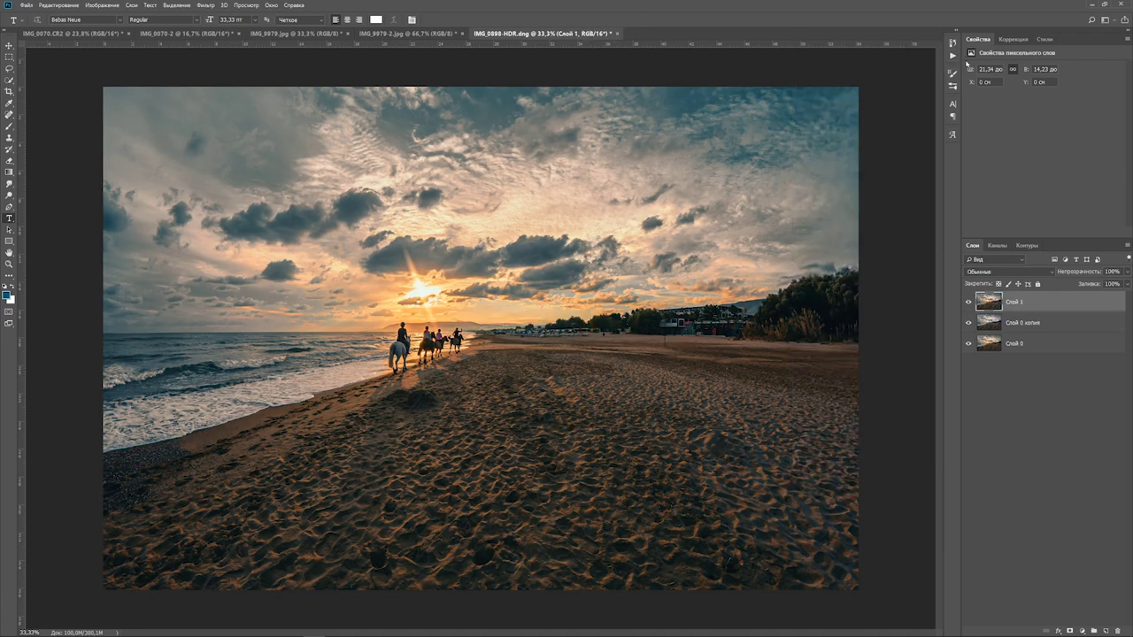
- Run the Smart_135_1.5 action and add a Gradient Map adjustment layer
{"action": "left_click", "coordinate": [953, 54]}
{"action": "left_click", "coordinate": [854, 211]}
{"action": "left_click", "coordinate": [889, 497]}
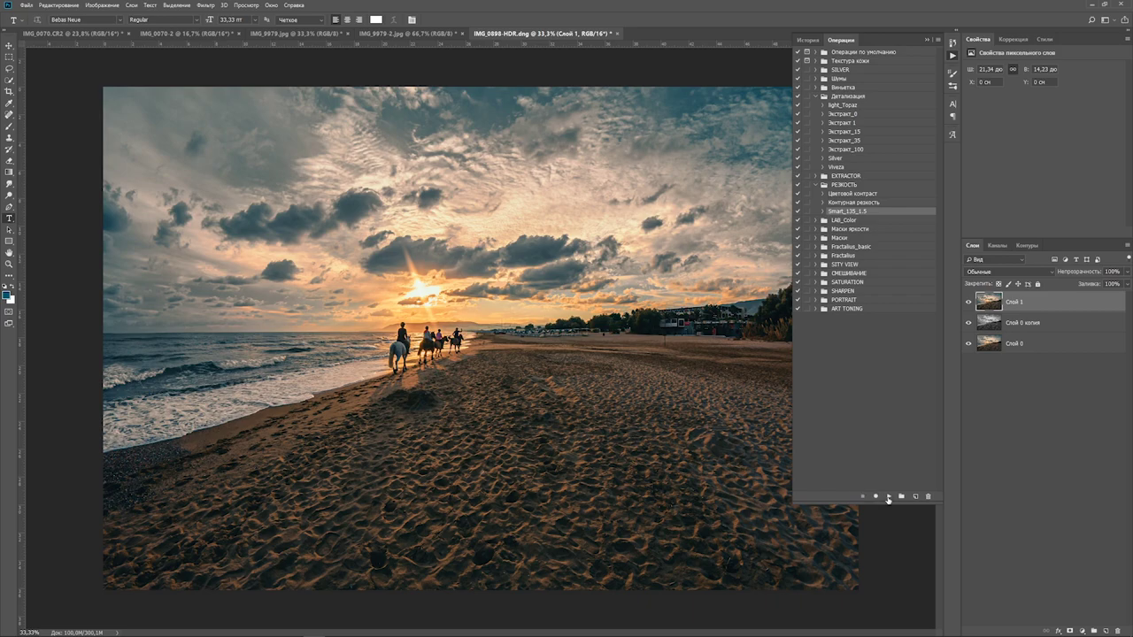
{"action": "left_click", "coordinate": [1083, 631]}
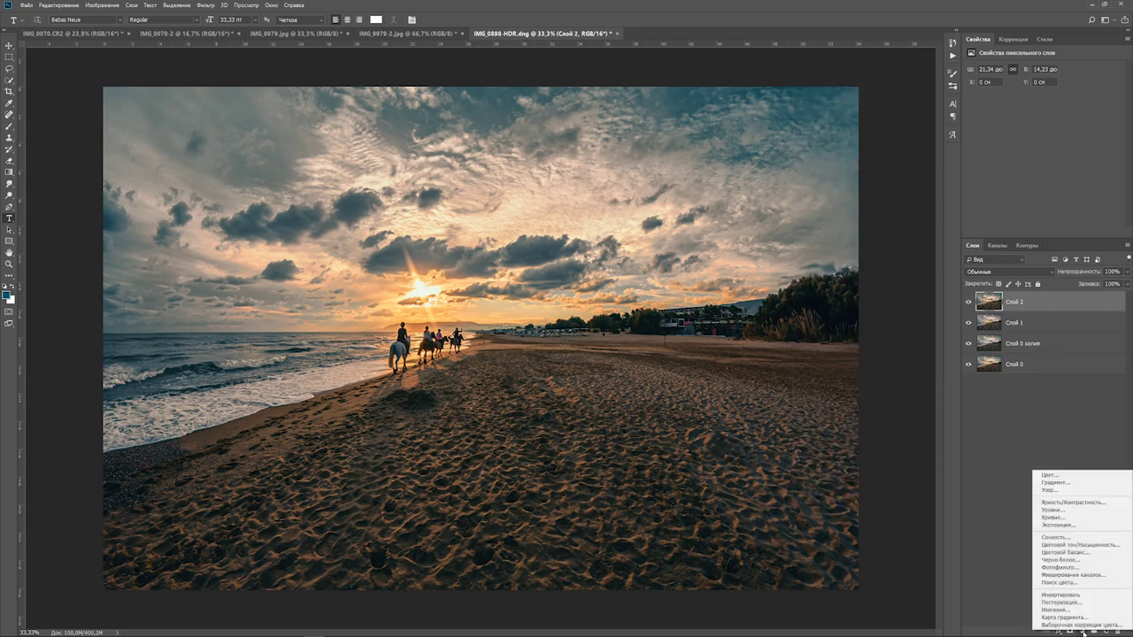
{"action": "left_click", "coordinate": [1062, 617]}
- Set the gradient map's left (dark) stop to a deep brown
{"action": "left_click", "coordinate": [1041, 70]}
{"action": "left_click", "coordinate": [962, 445]}
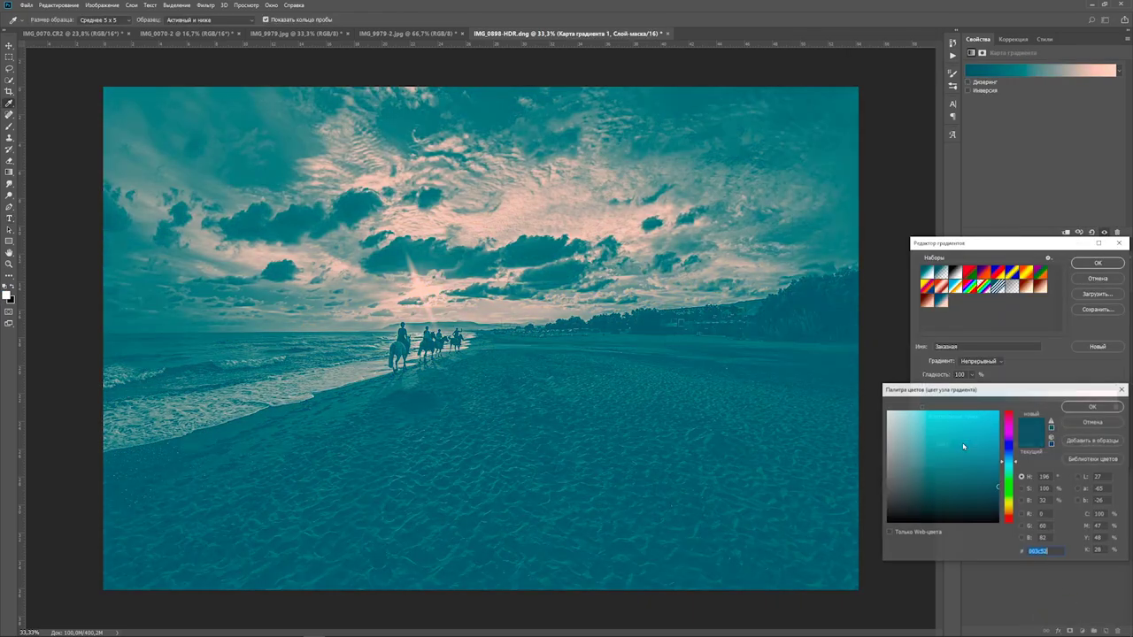
{"action": "left_click_drag", "start_coordinate": [1015, 463], "coordinate": [1016, 516]}
{"action": "left_click", "coordinate": [996, 504]}
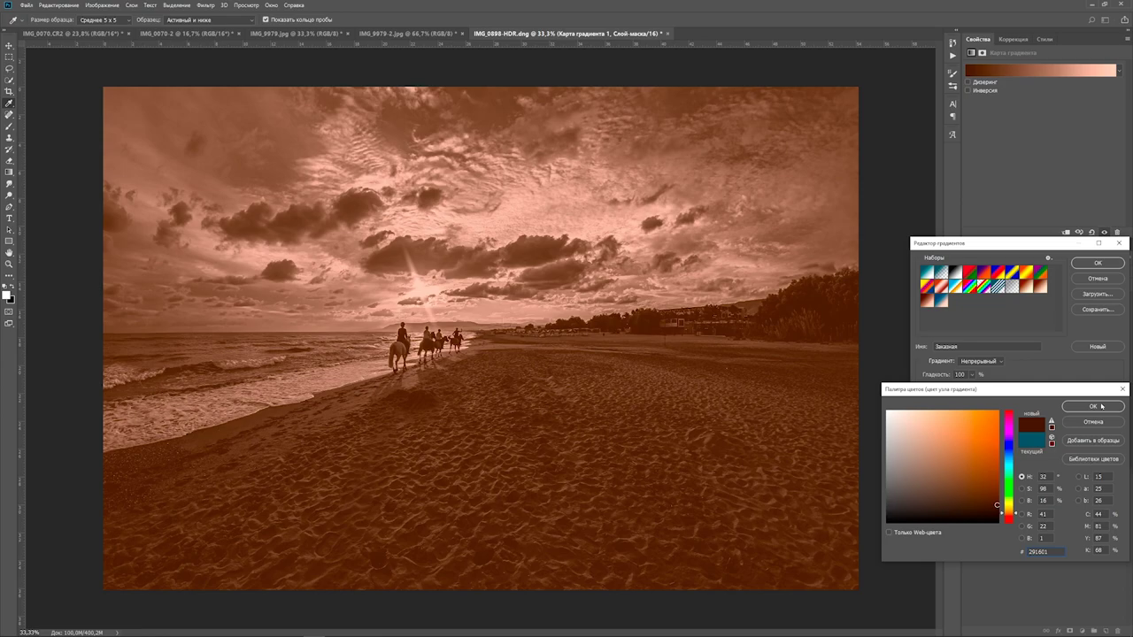
{"action": "left_click", "coordinate": [1114, 407]}
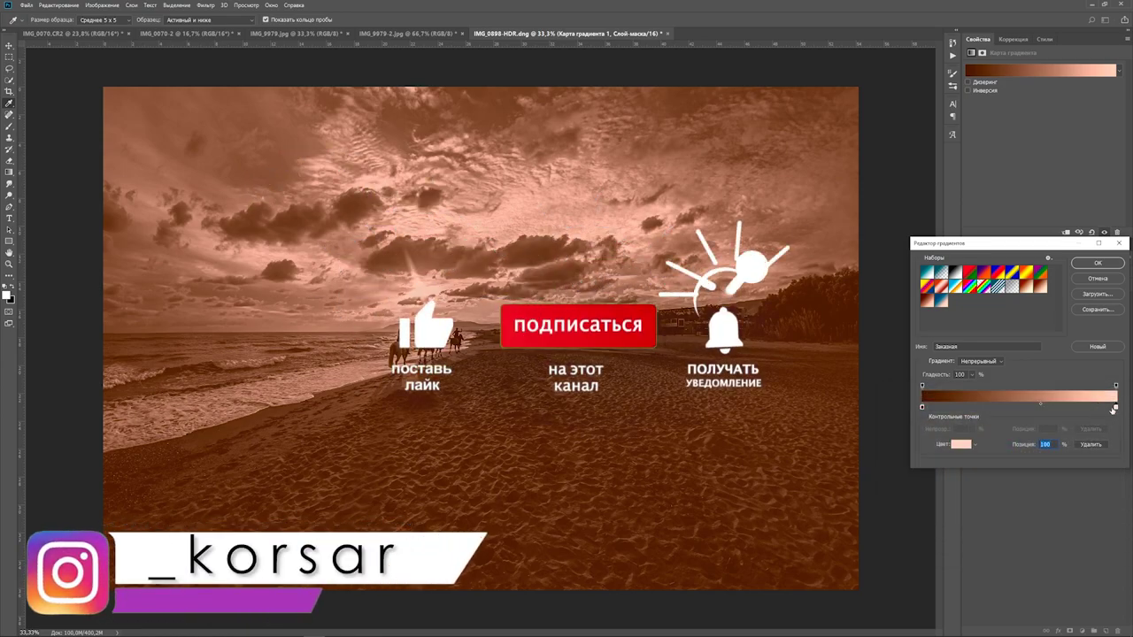
- Set the right stop to pale warm peach fde3b6 and apply the gradient
{"action": "double_click", "coordinate": [1115, 407]}
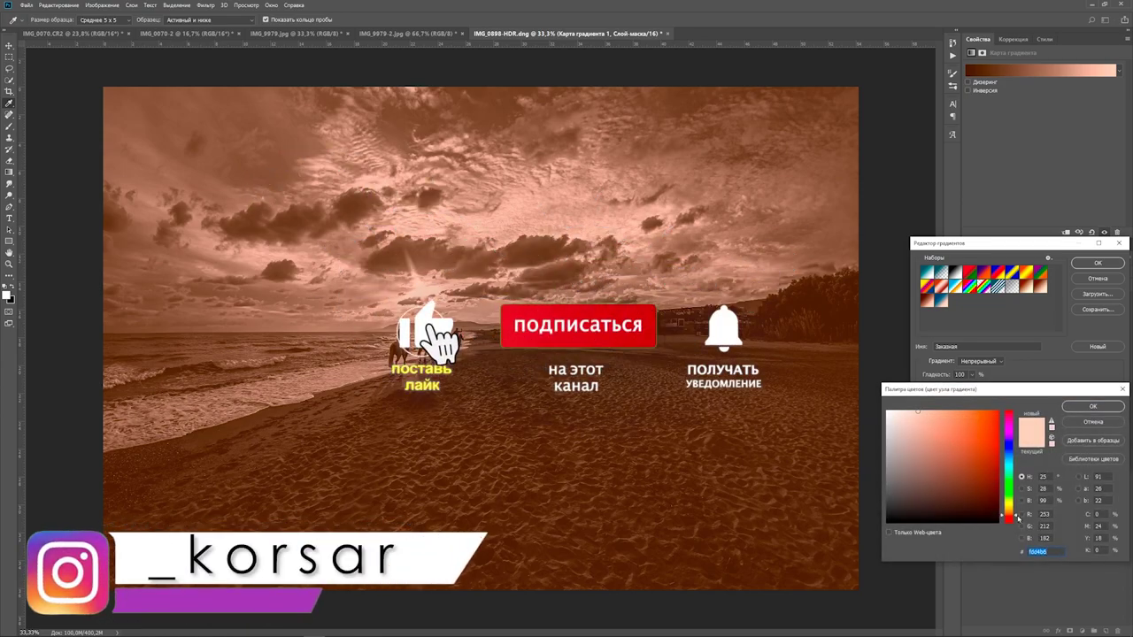
{"action": "left_click_drag", "start_coordinate": [1009, 516], "coordinate": [1009, 510]}
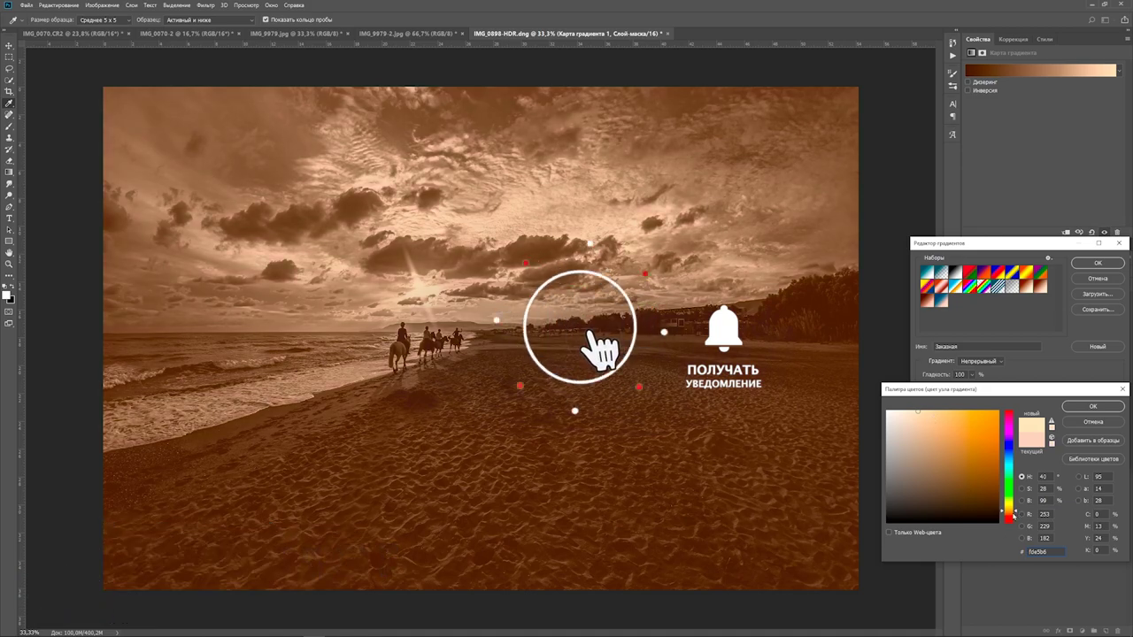
{"action": "left_click_drag", "start_coordinate": [1015, 511], "coordinate": [1015, 514]}
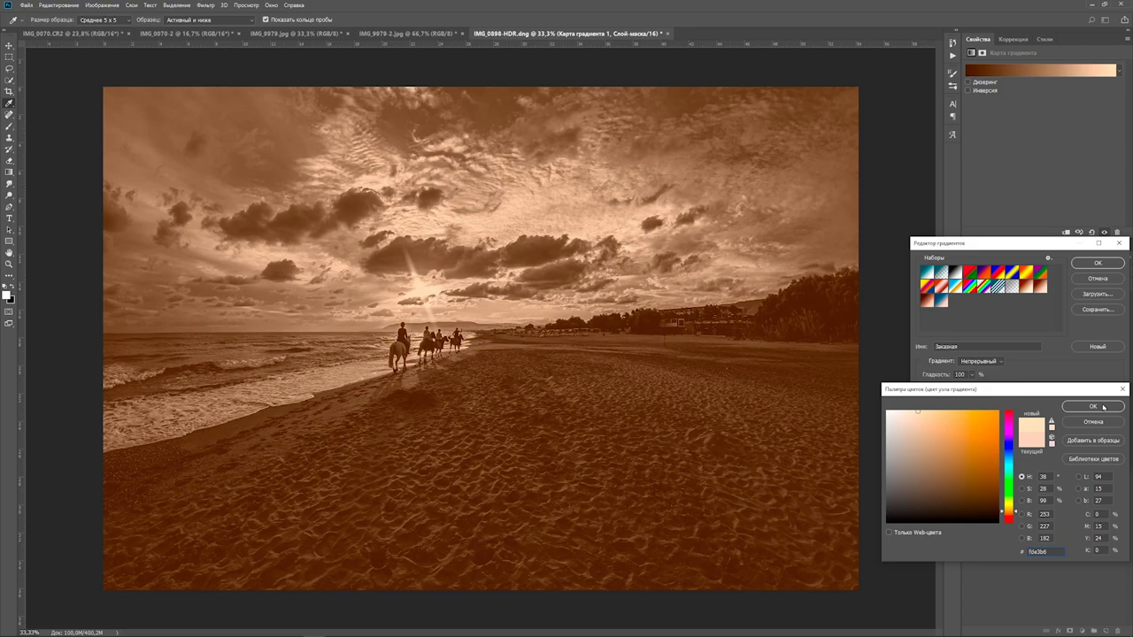
{"action": "left_click", "coordinate": [1102, 406]}
{"action": "left_click", "coordinate": [1104, 265]}
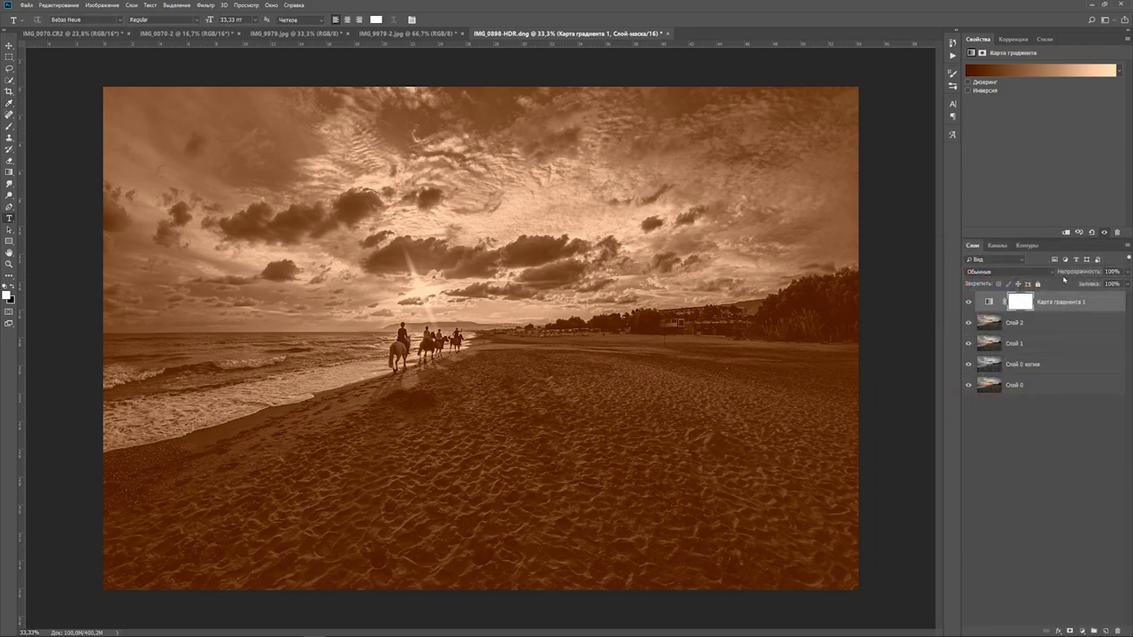
- Blend the Gradient Map layer in Soft Light at about 21% opacity
{"action": "left_click", "coordinate": [1051, 274]}
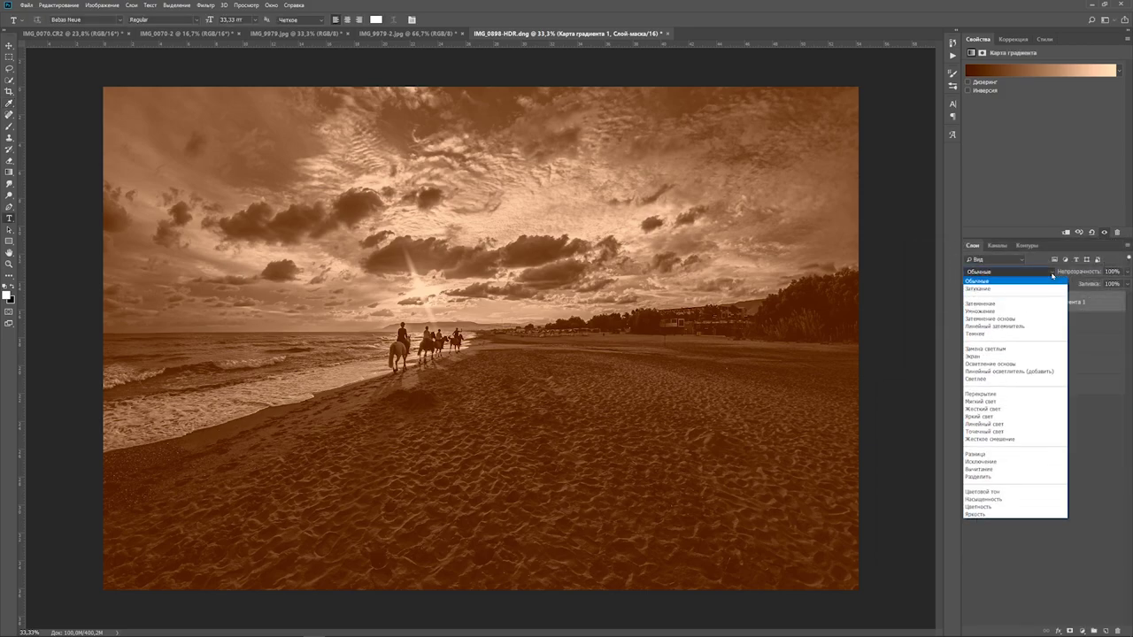
{"action": "left_click", "coordinate": [1018, 405]}
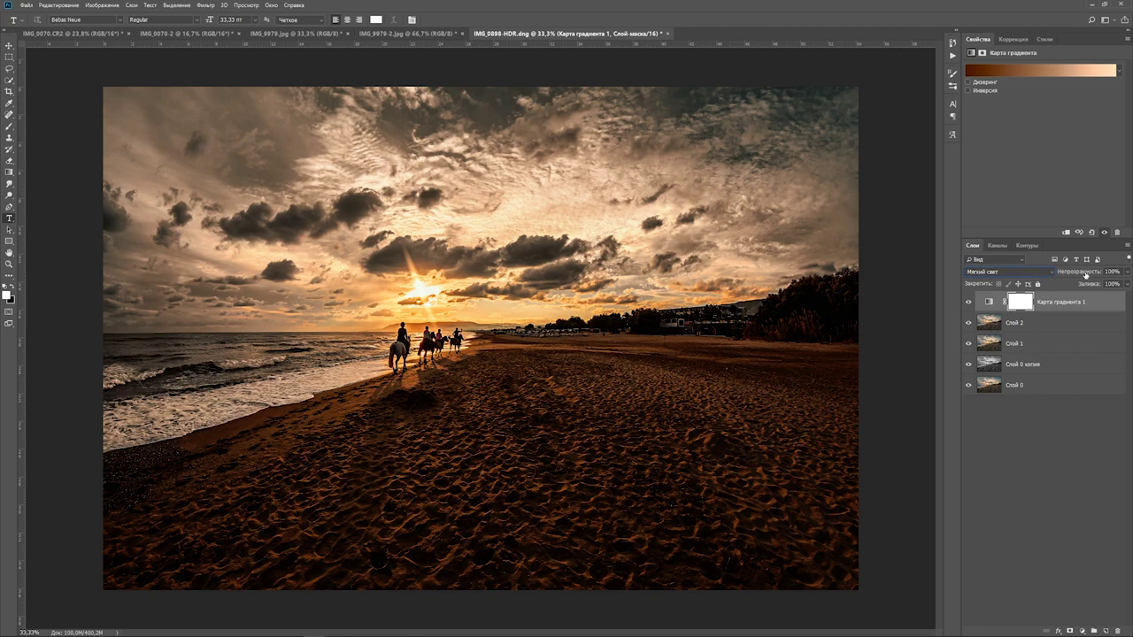
{"action": "mouse_move", "coordinate": [1093, 274]}
{"action": "left_mouse_down"}
{"action": "mouse_move", "coordinate": [1065, 274]}
{"action": "mouse_move", "coordinate": [1078, 271]}
{"action": "left_mouse_up"}
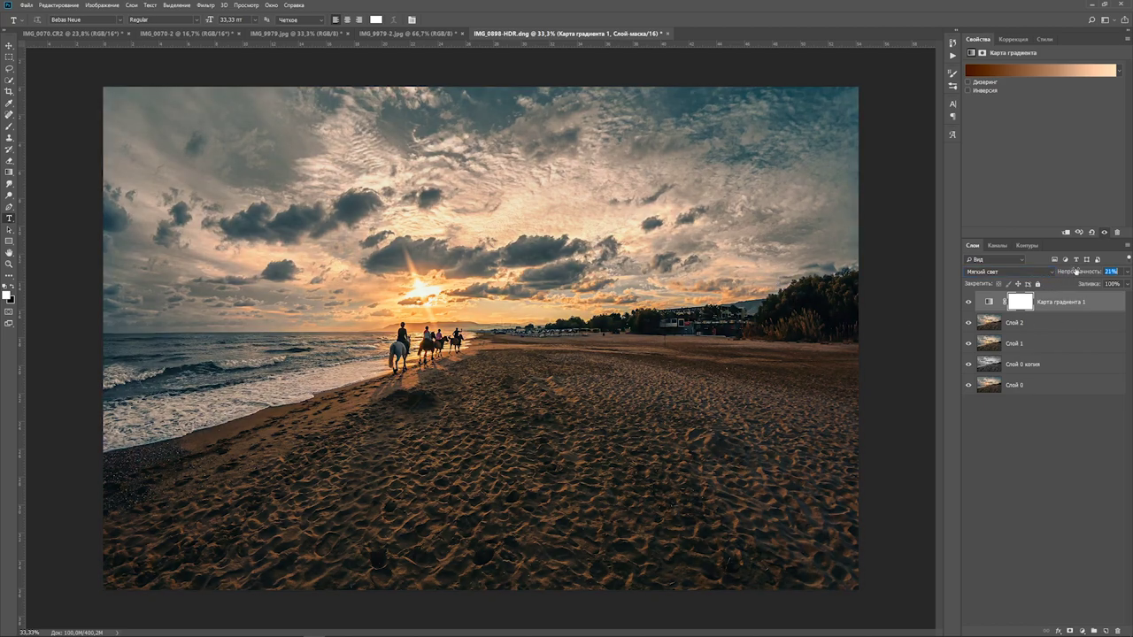